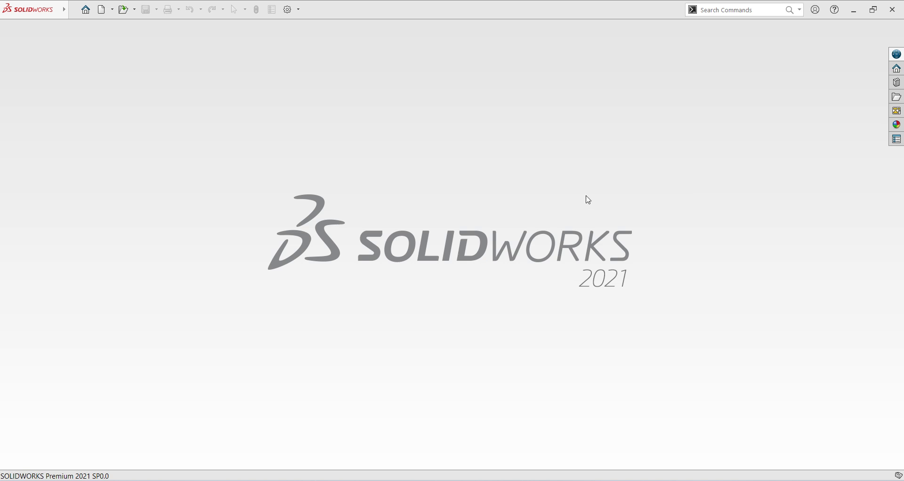
Check the Ex 16.JPG reference drawing in Photos and create a new SOLIDWORKS part document with MMGS units
key("alt+Tab")
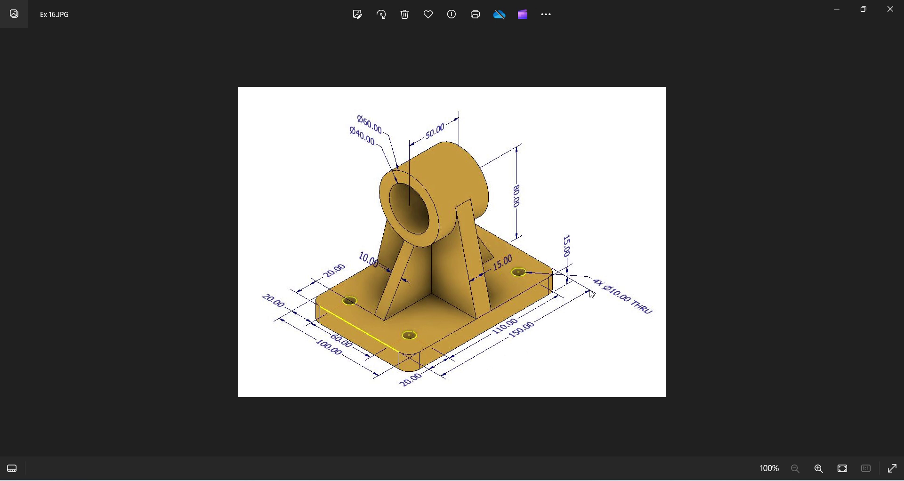
key("alt+Tab")
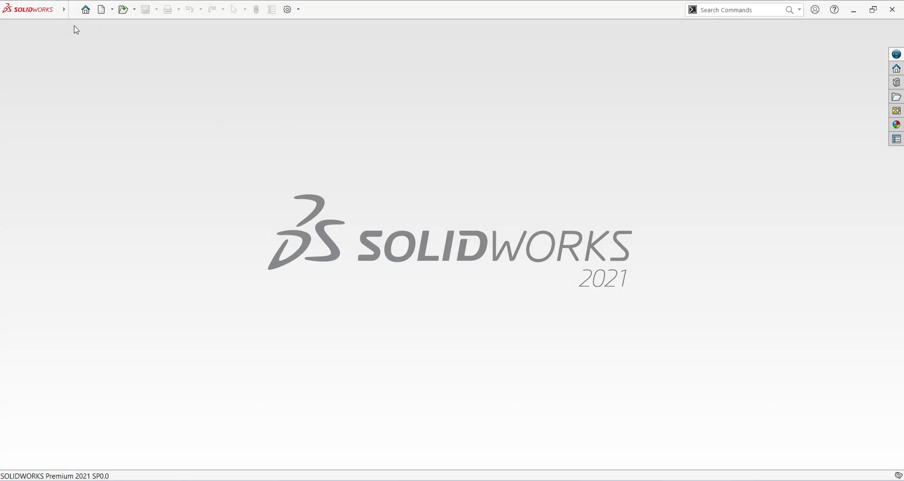
left_click(73, 10)
left_click(87, 28)
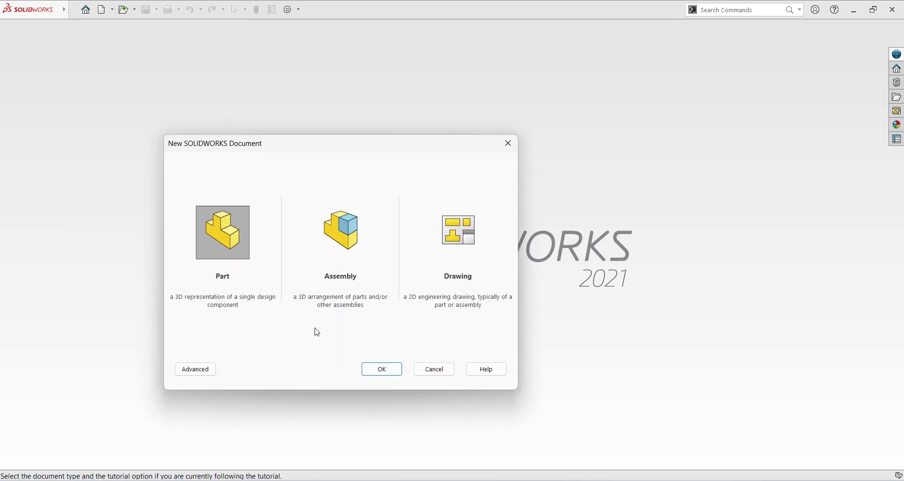
left_click(389, 377)
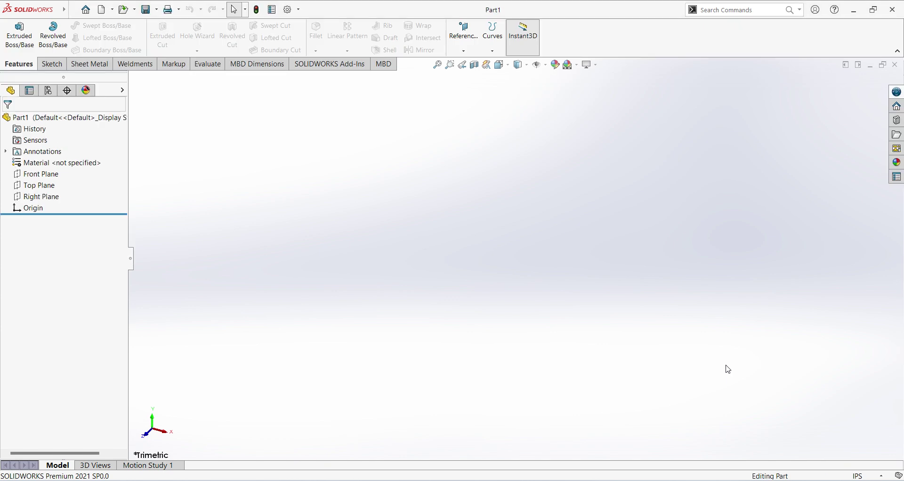
left_click(856, 477)
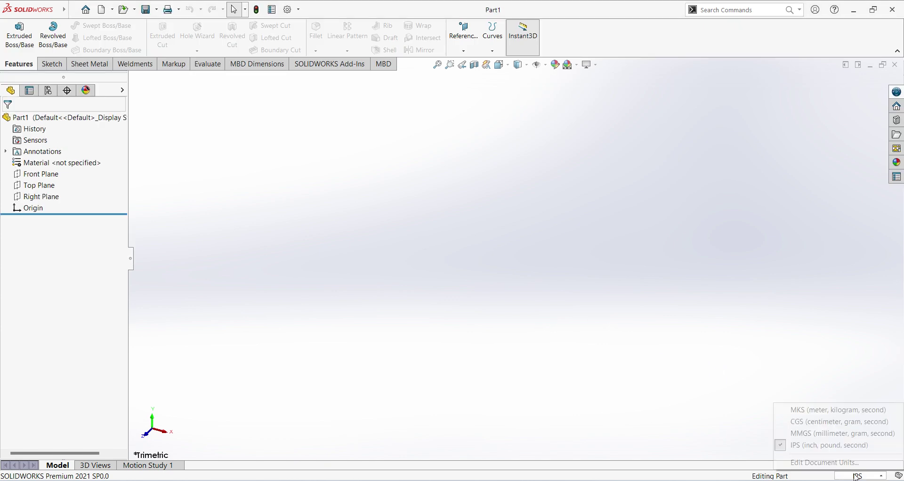
left_click(845, 435)
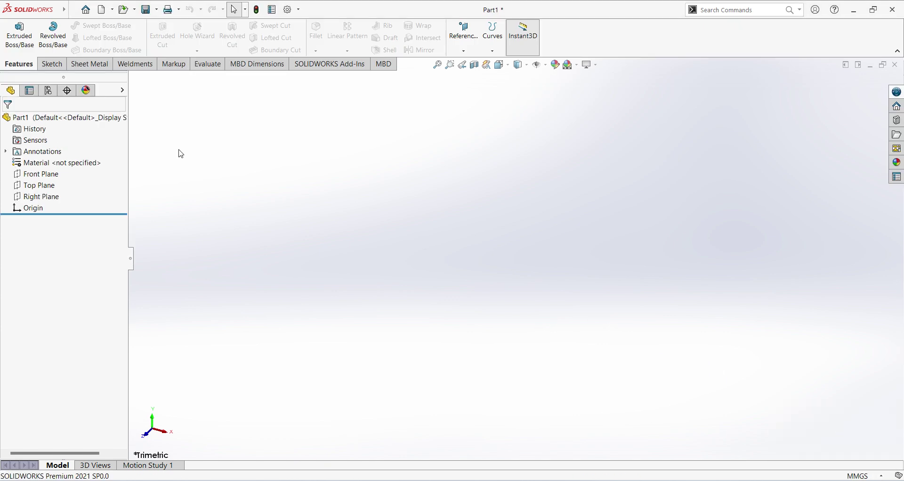
Sketch a center rectangle about 100 mm wide and 124 mm high on the Top Plane, centered on the origin
left_click(48, 191)
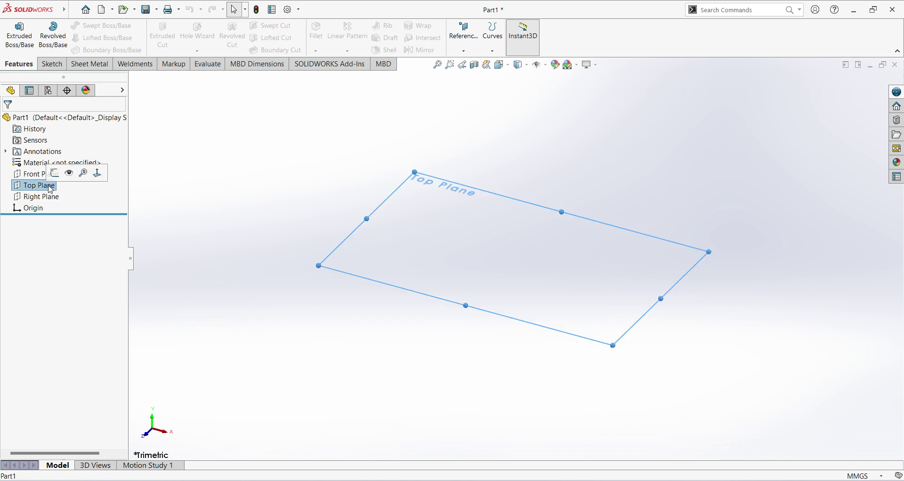
left_click(55, 175)
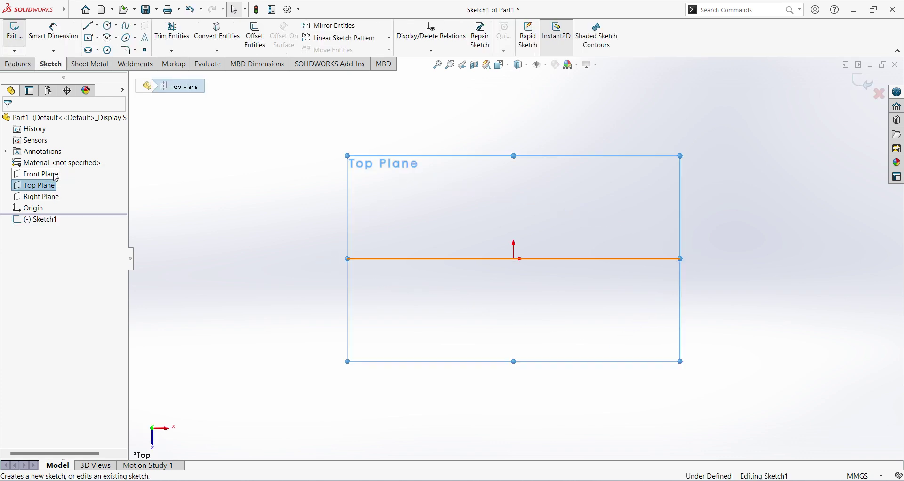
left_click(95, 41)
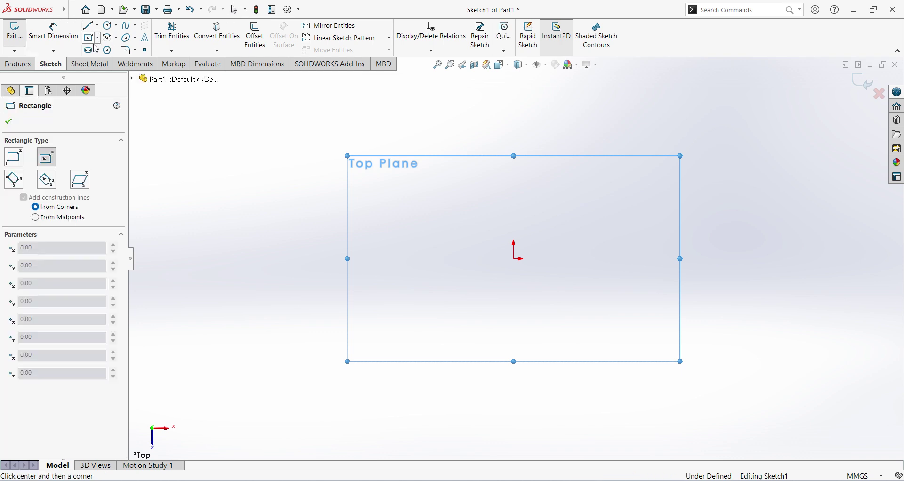
left_click(517, 259)
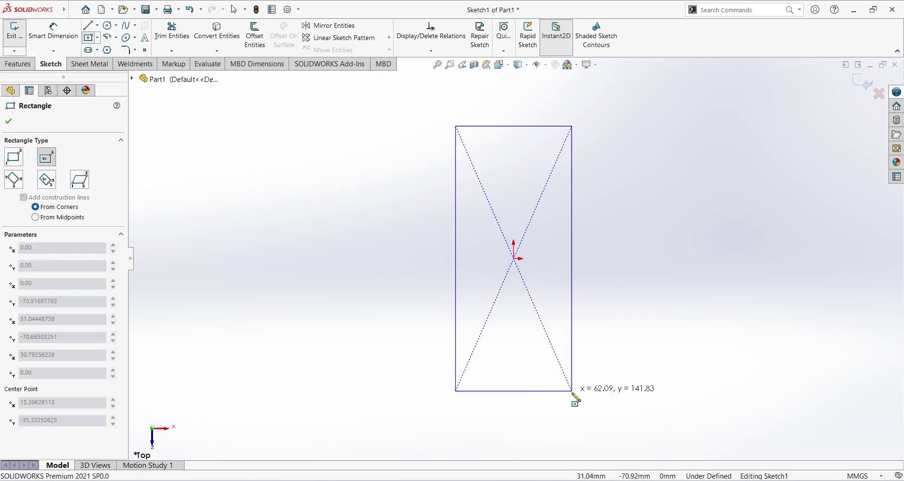
left_click(608, 374)
Dimension the rectangle 150 mm along its vertical side and 100 mm along its horizontal side
left_click(49, 40)
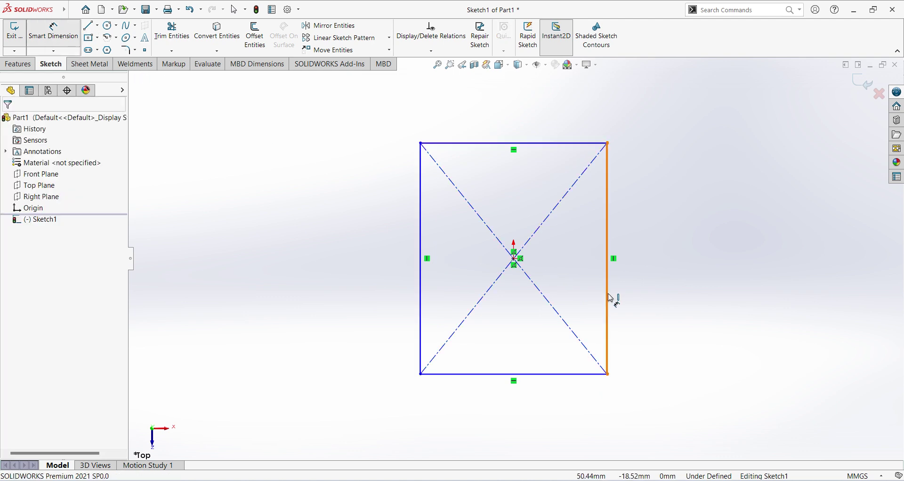
left_click(609, 300)
left_click(688, 393)
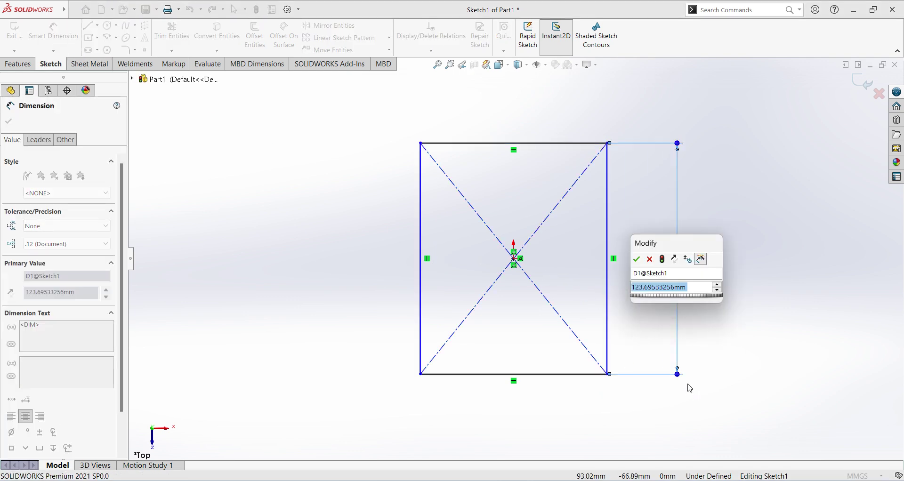
type("150")
key("Return")
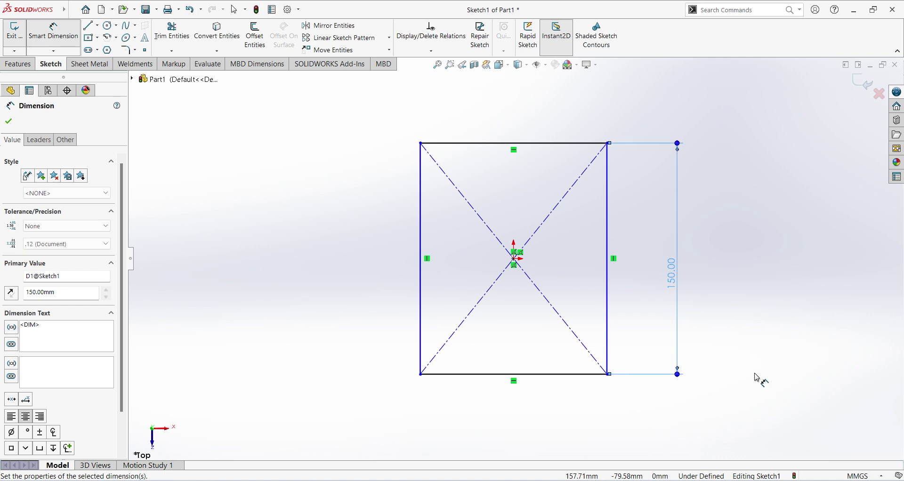
left_click(570, 374)
left_click(552, 419)
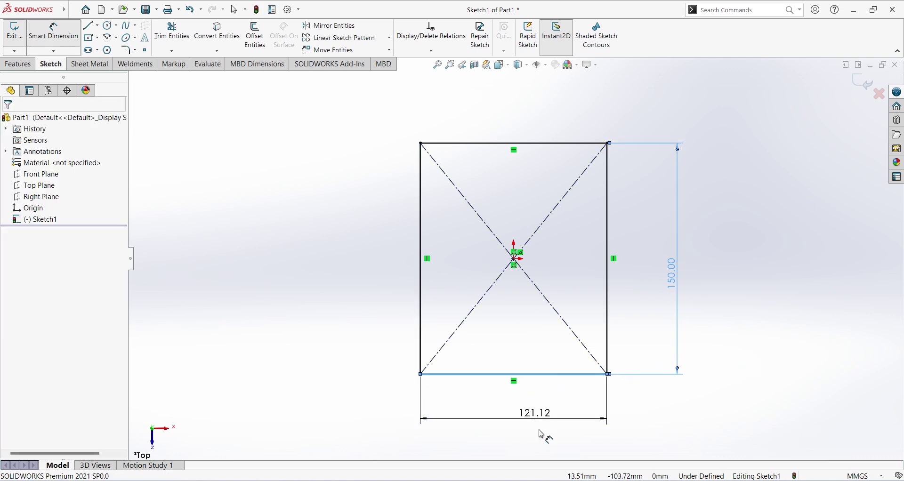
key("Return")
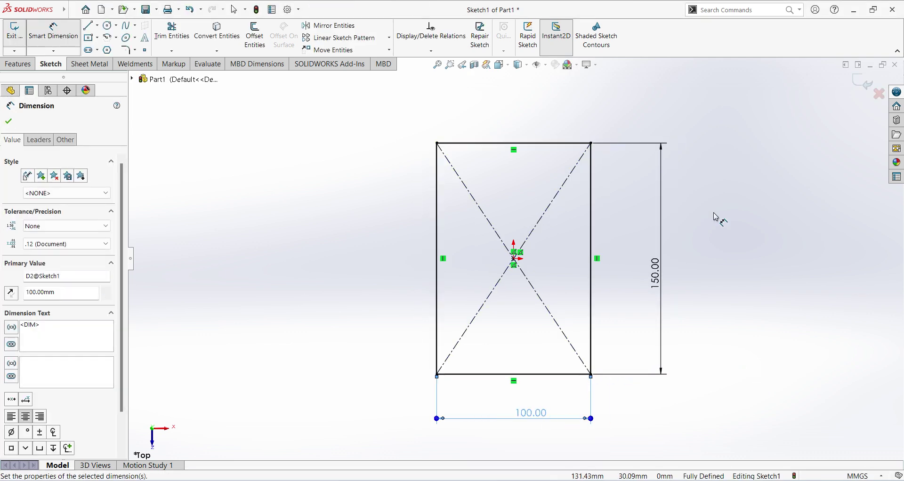
Finish the rectangle sketch and extrude it as a blind boss with a depth of 20 mm
left_click(863, 83)
left_click(863, 83)
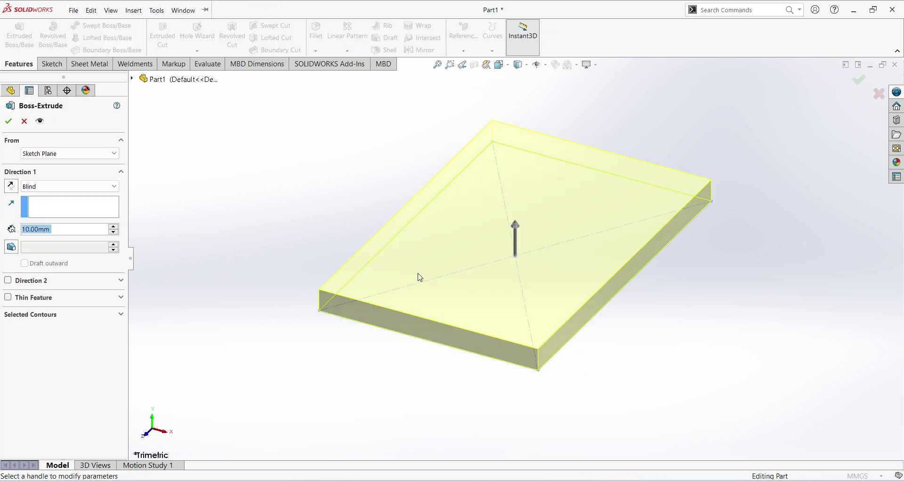
type("20")
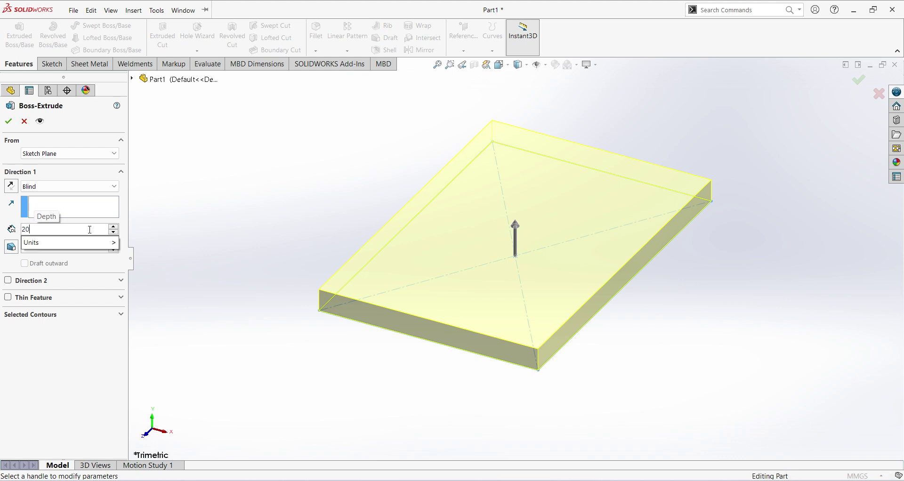
key("Return")
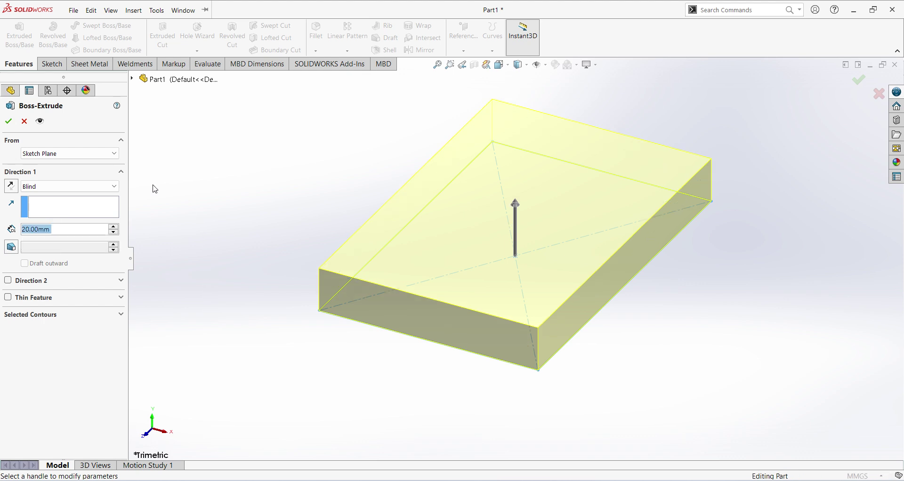
left_click(8, 121)
left_click(763, 289)
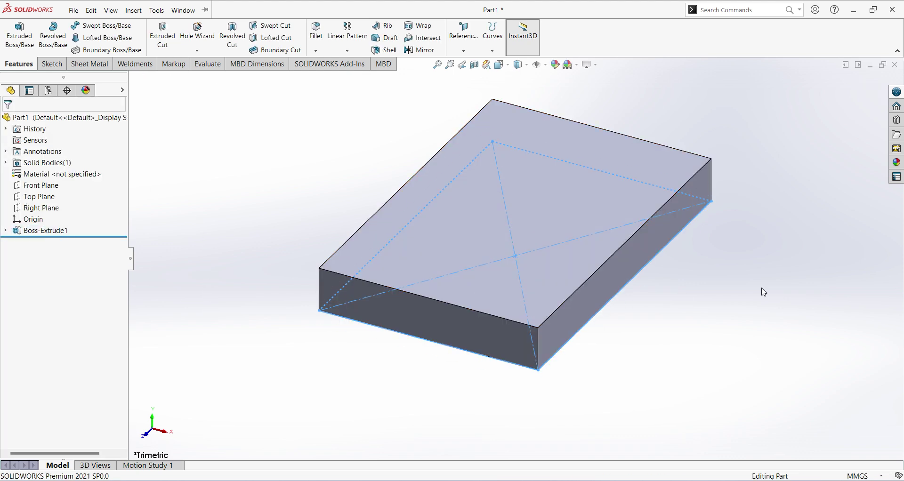
Show the base plate in isometric view and examine the Ex 16.JPG drawing in Photos for the cylinder's dimensions
scroll(596, 264, "up", 2)
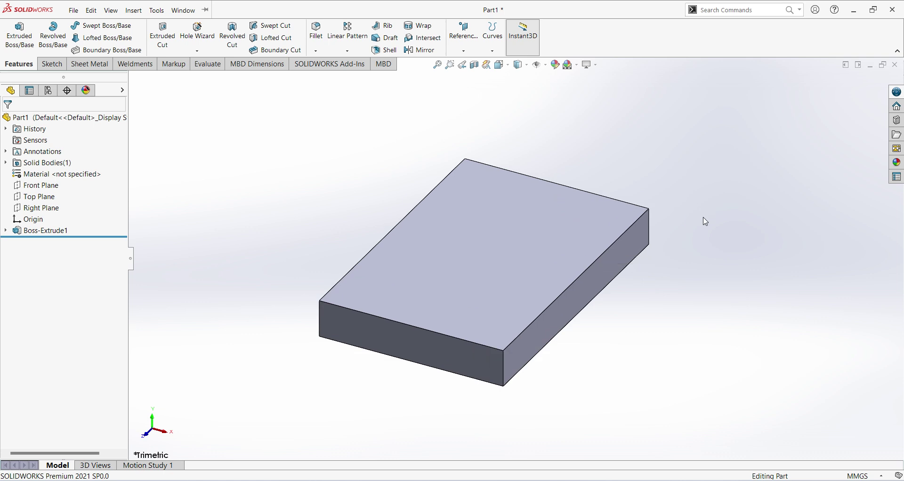
middle_click_drag(704, 220, 660, 210)
left_click(508, 69)
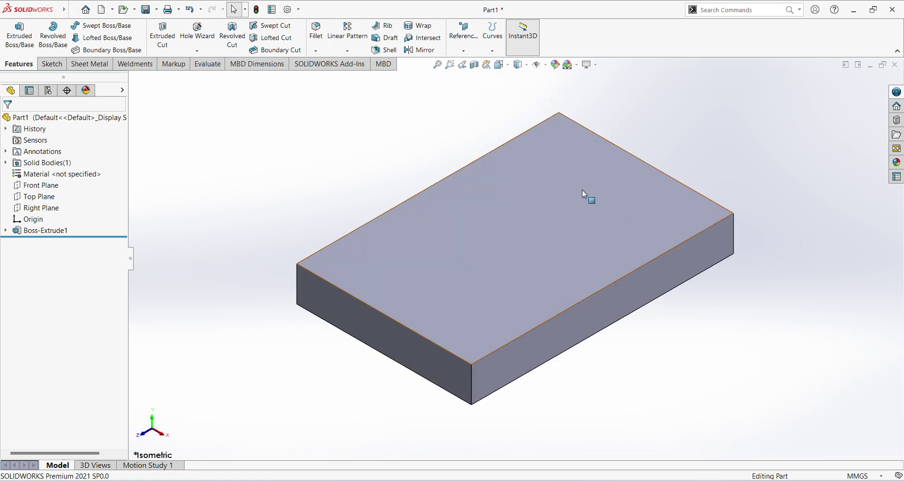
key("ctrl+7")
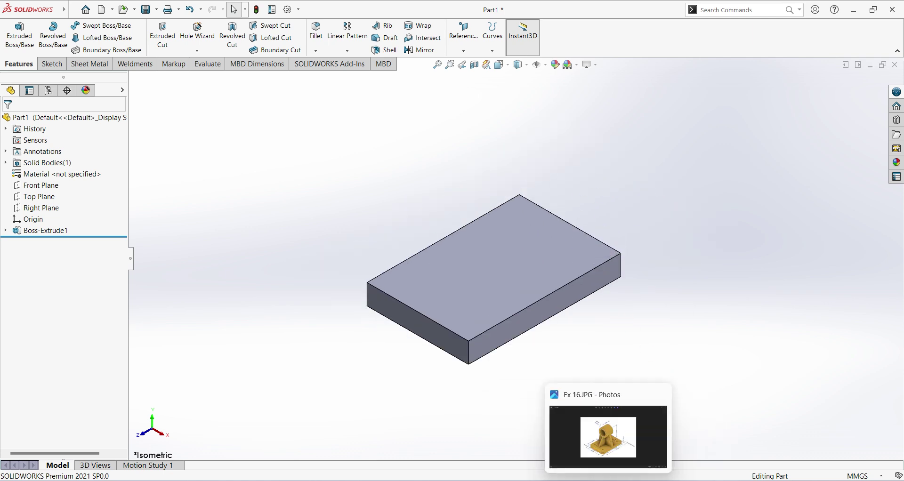
left_click(606, 434)
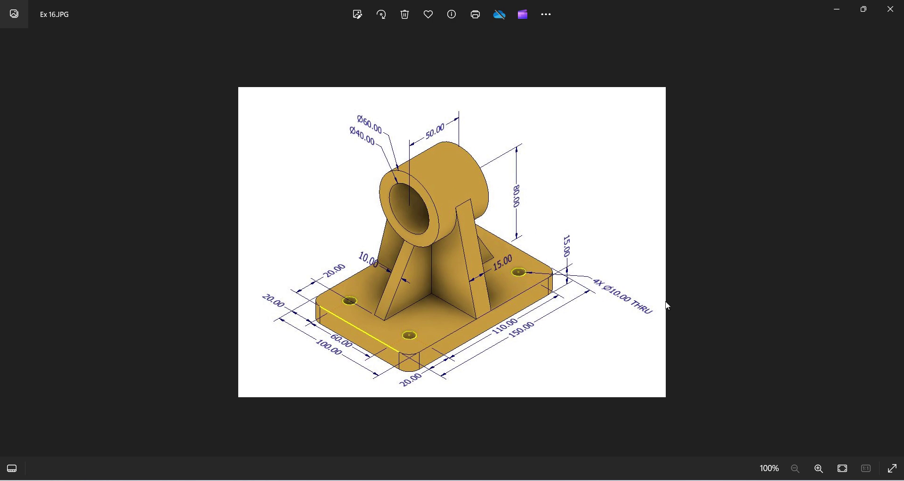
key("alt+Tab")
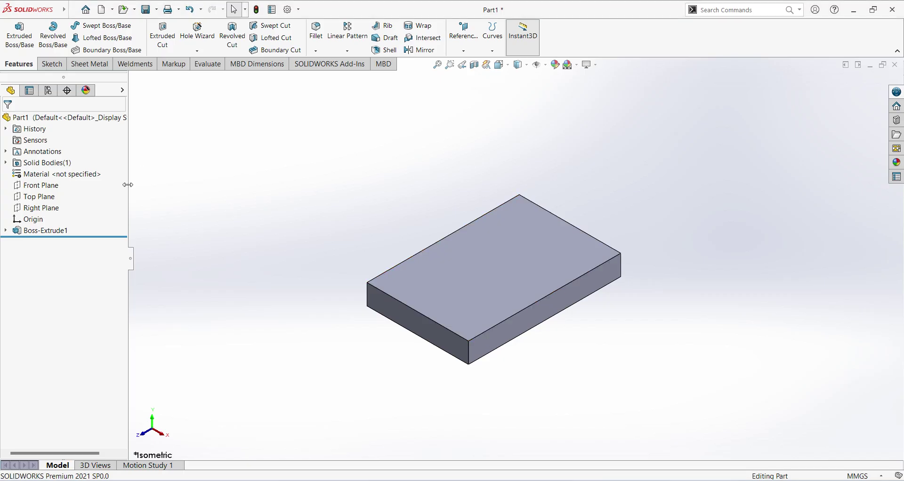
Start a new sketch on the Front Plane and view it normal to the plane with space above the plate
left_click(46, 189)
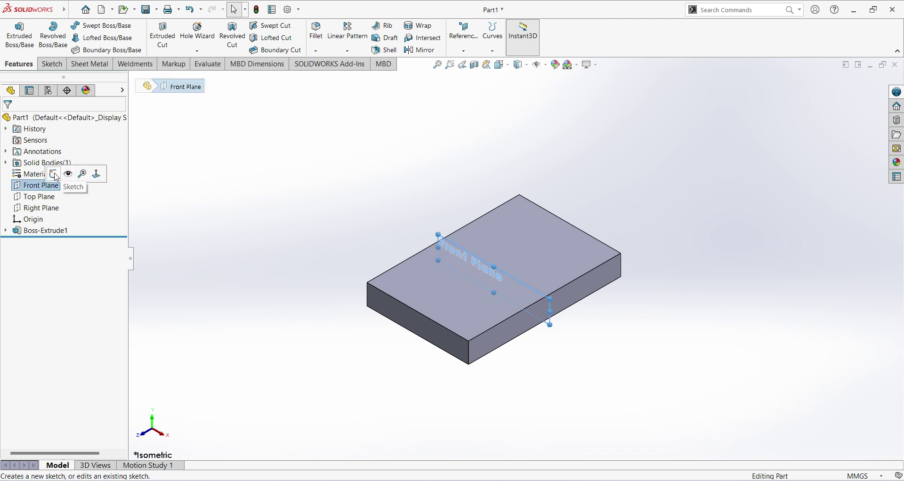
left_click(54, 176)
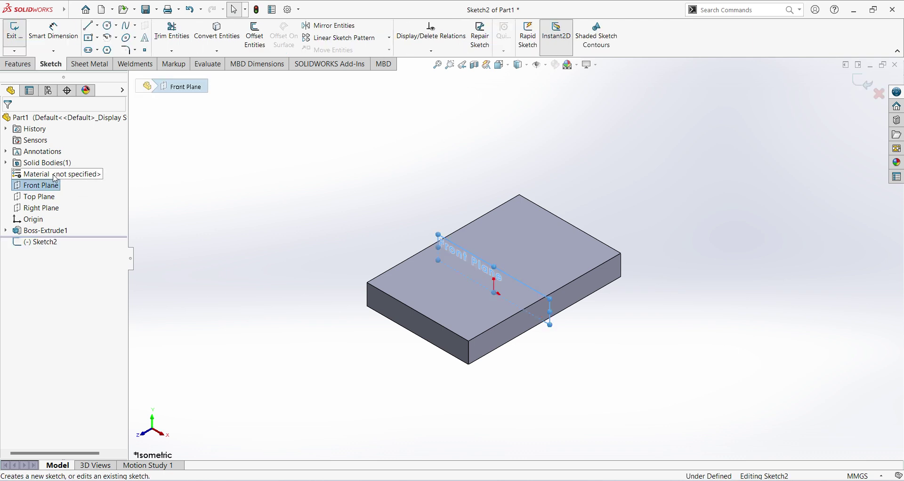
left_click(52, 246)
left_click(75, 231)
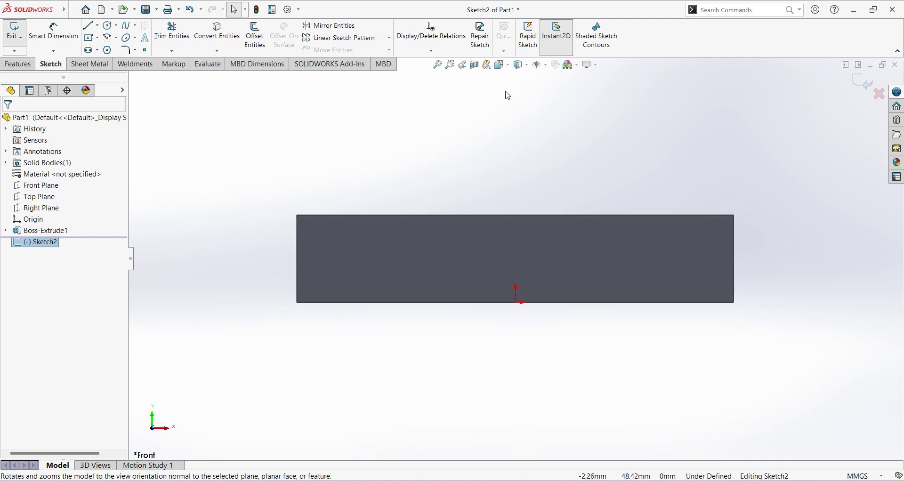
scroll(509, 94, "down", 2)
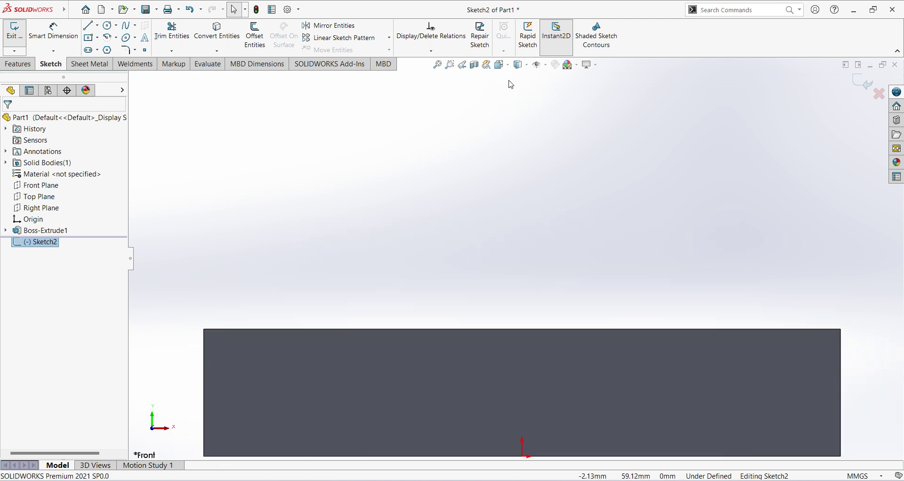
scroll(511, 85, "up", 1)
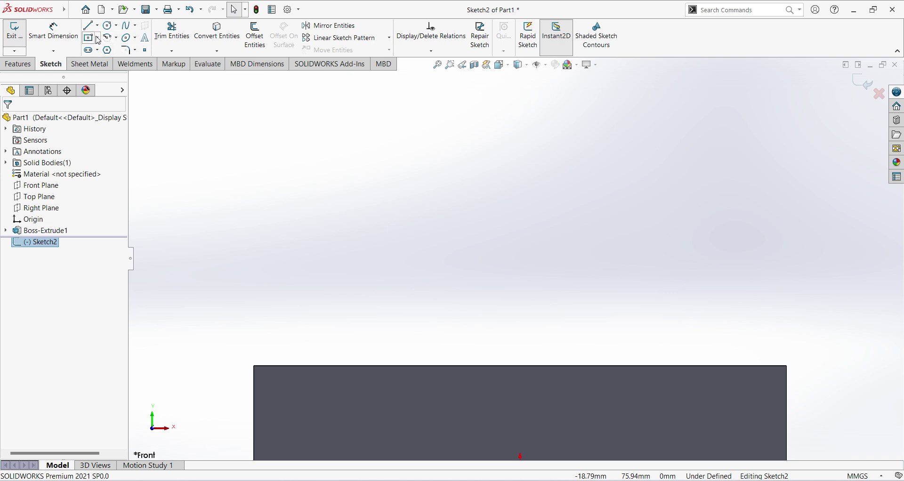
Draw two concentric circles with radii of about 21.6 mm and 13.5 mm, centered about 64 mm directly above the origin
left_click(107, 25)
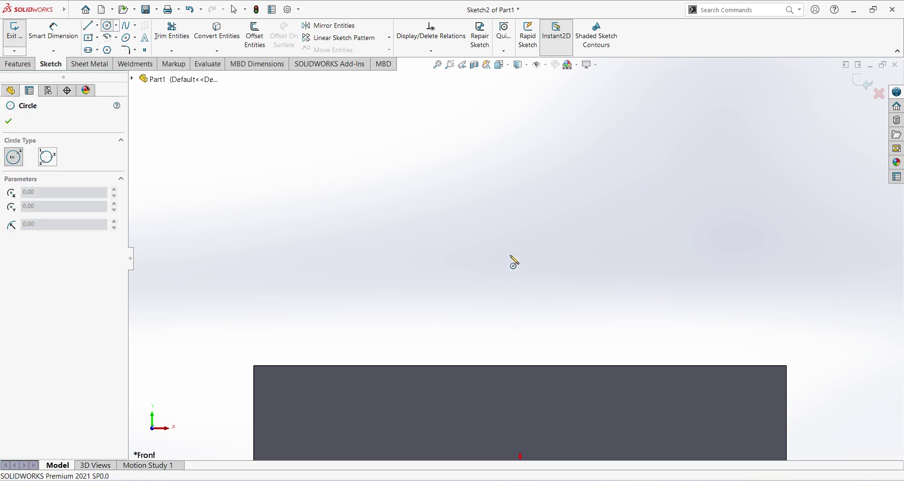
left_click(520, 134)
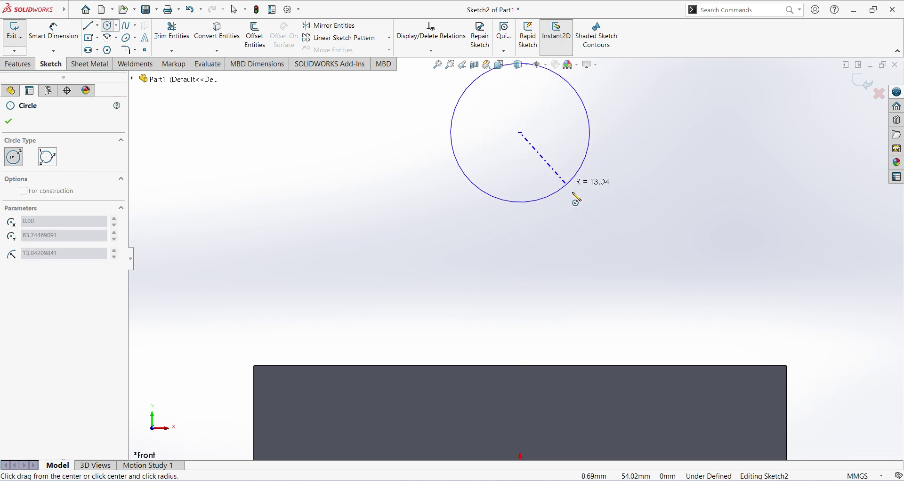
left_click(598, 218)
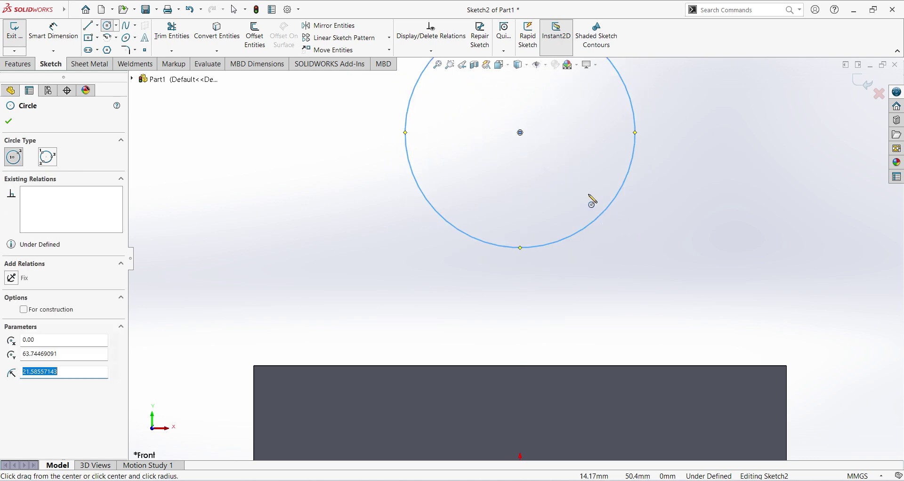
left_click(520, 133)
left_click(573, 183)
key("f")
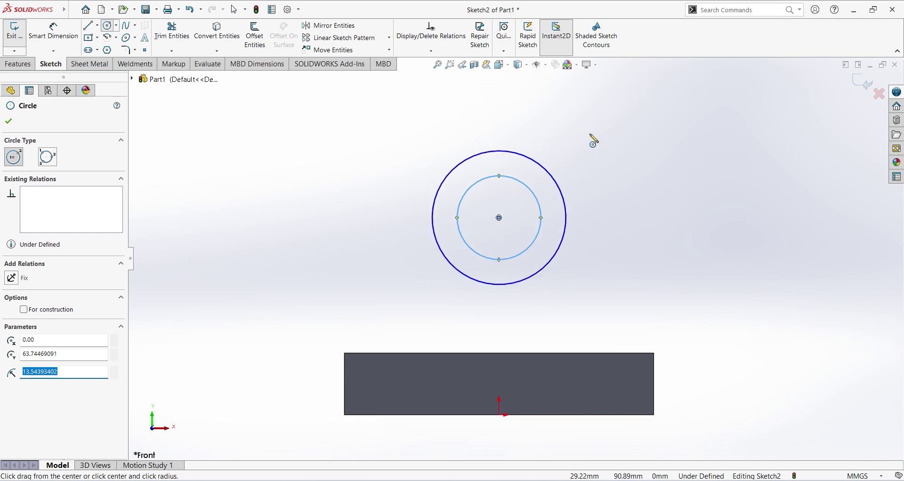
Dimension the outer circle's diameter as 60 mm and the inner circle's diameter as 40 mm
key("d")
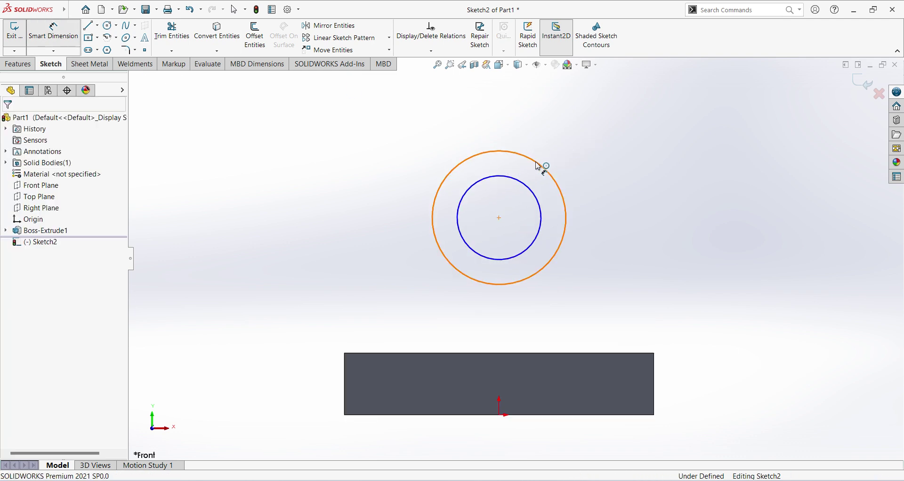
left_click(539, 165)
left_click(596, 147)
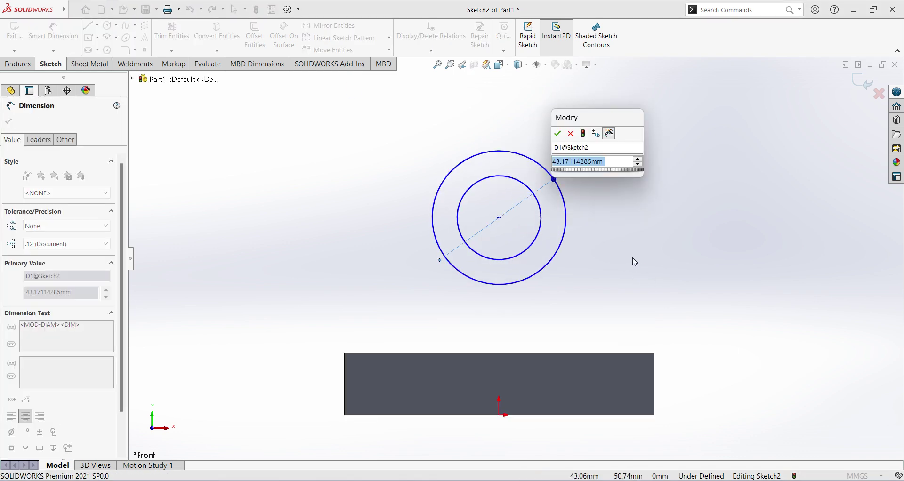
type("60")
key("Return")
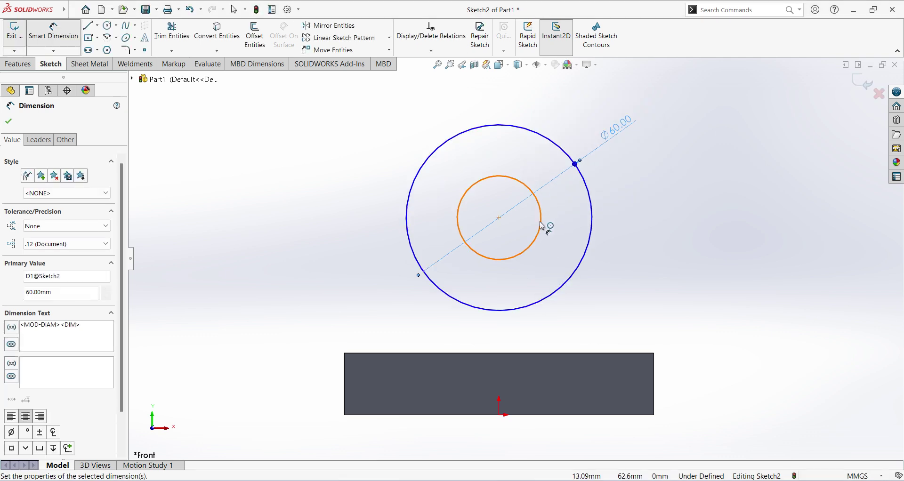
left_click(542, 226)
left_click(644, 255)
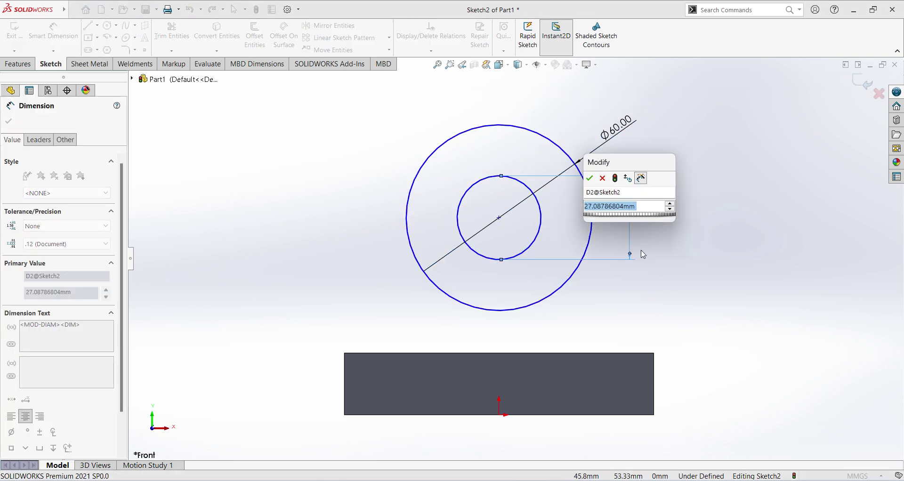
type("40")
key("Return")
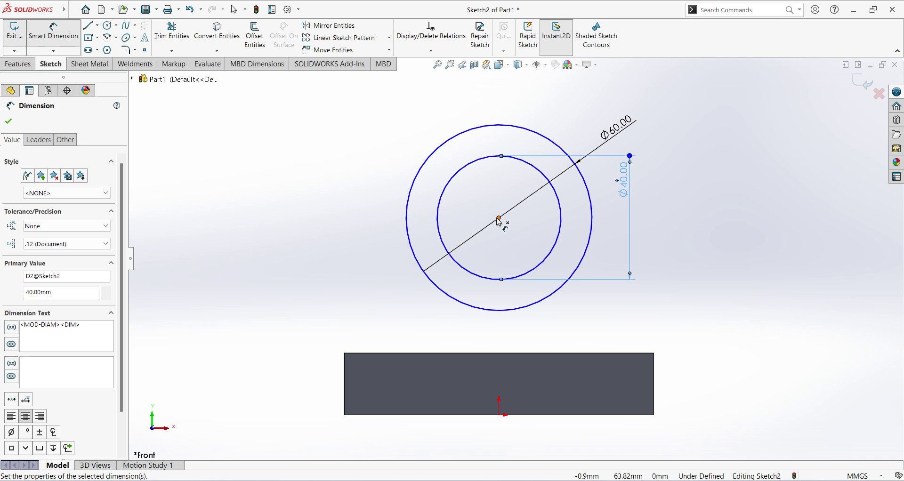
Dimension the vertical distance from the plate's top edge to the circles' center as 80 mm
left_click(500, 218)
left_click(518, 354)
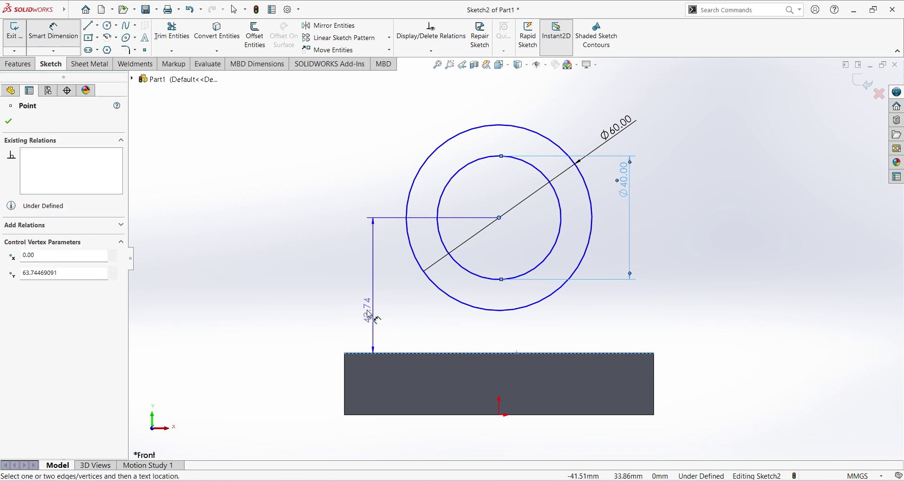
left_click(327, 309)
type("8")
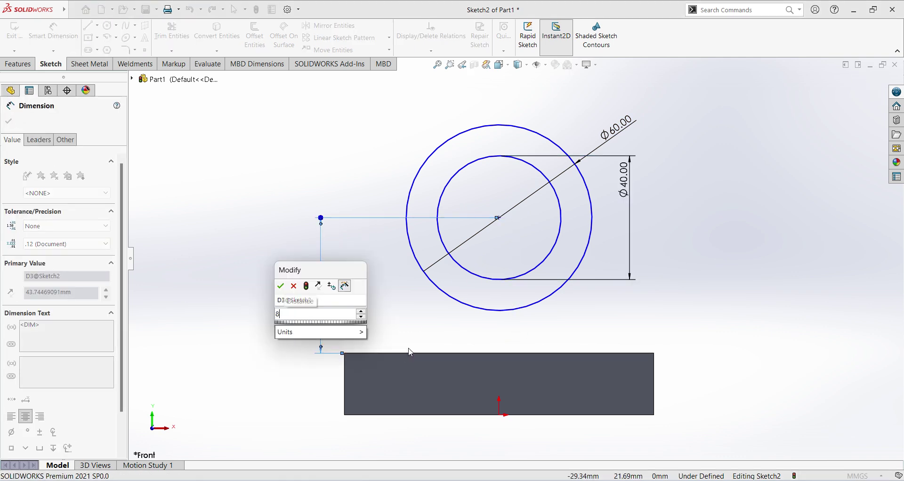
type("0")
key("Return")
key("Escape")
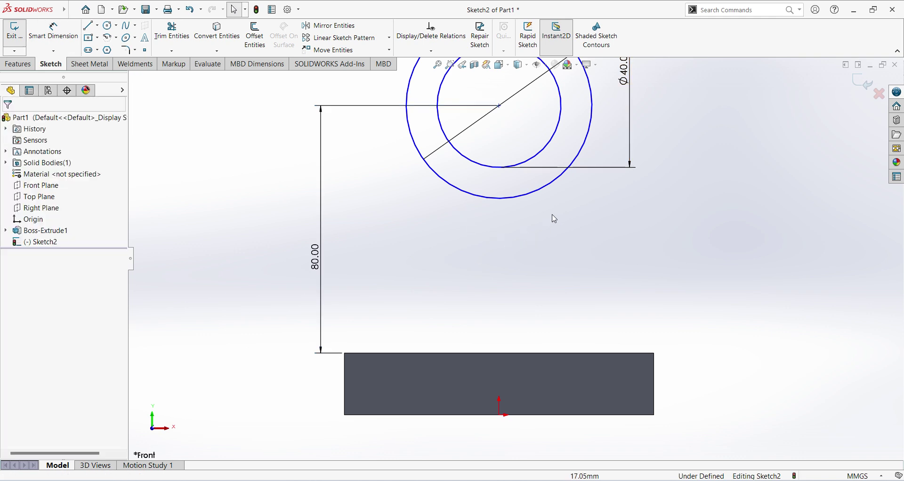
Add a Vertical relation between the circles' center point and the origin
left_click(499, 106)
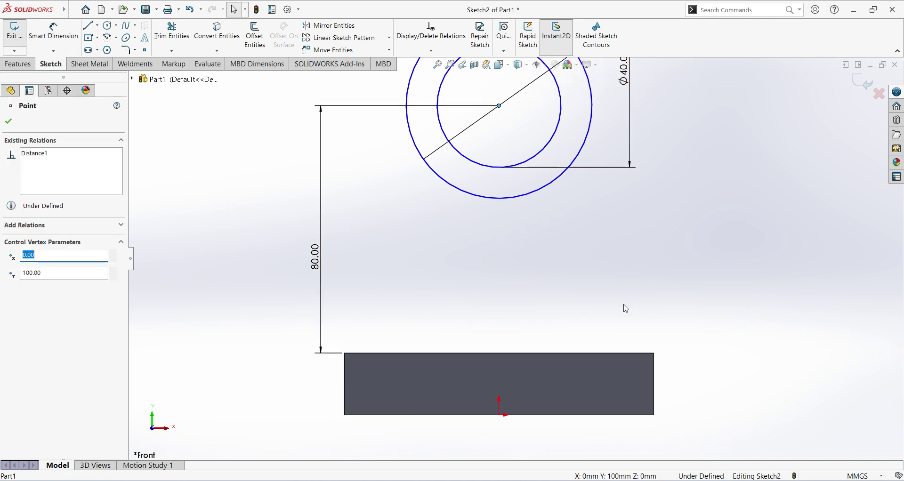
left_click(499, 415, "ctrl")
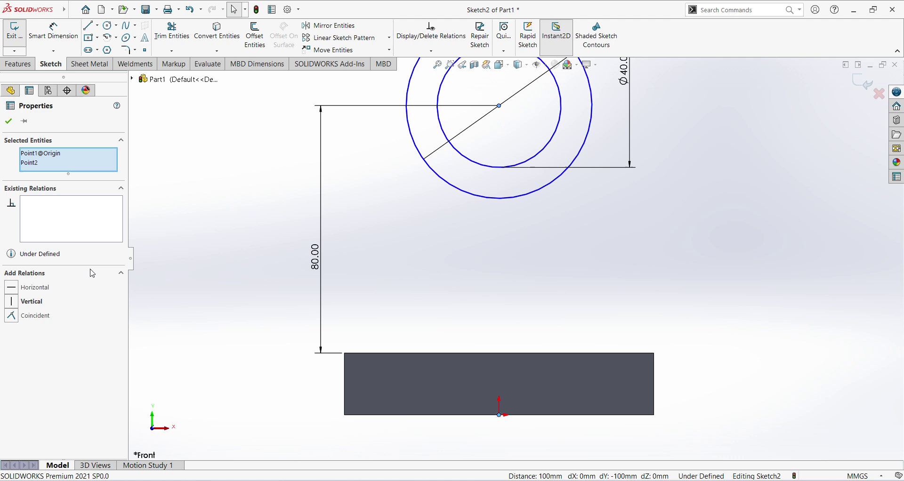
left_click(26, 302)
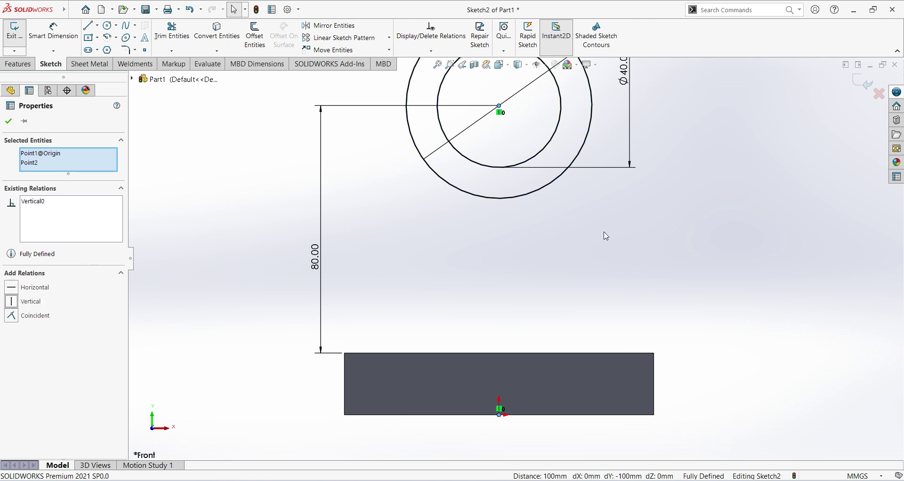
key("z")
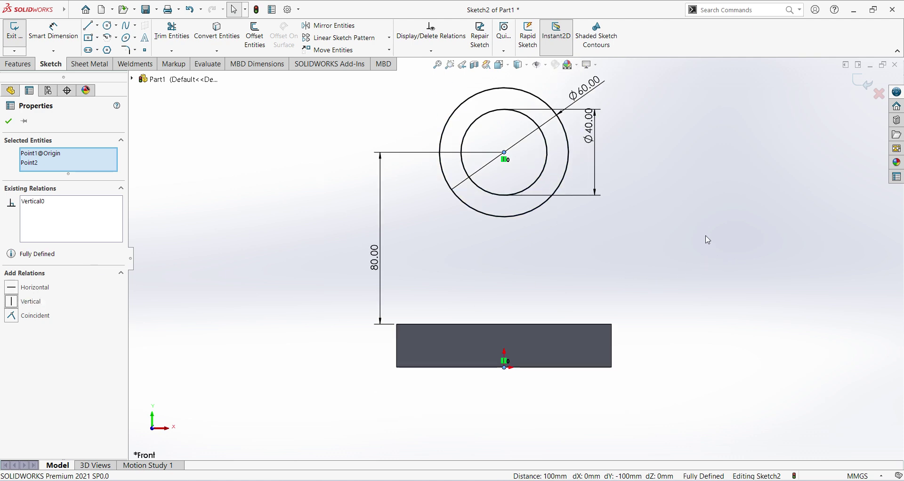
Finish the circle sketch and extrude the ring as a Mid Plane boss with a depth of 50 mm
left_click(863, 83)
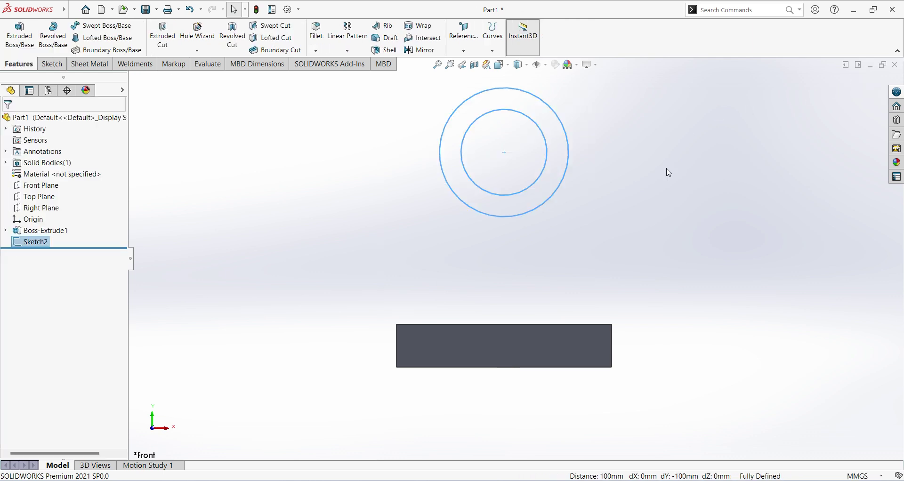
middle_click_drag(607, 237, 526, 273)
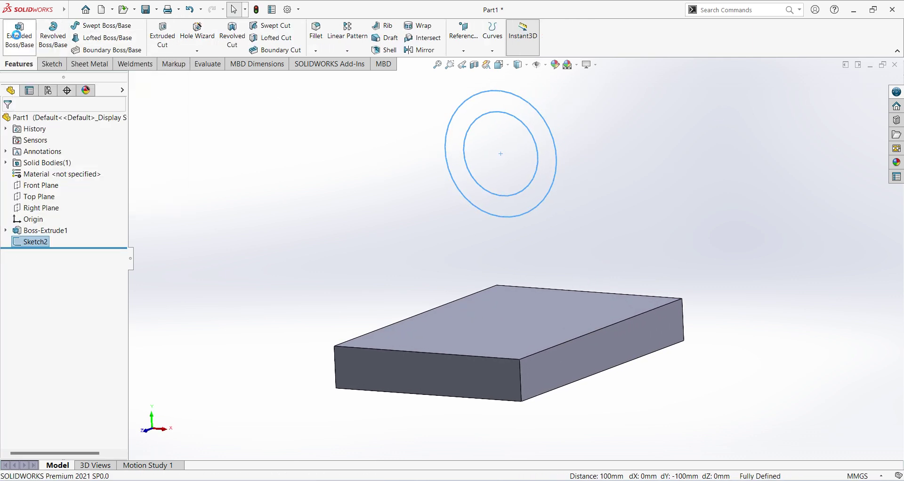
left_click(19, 38)
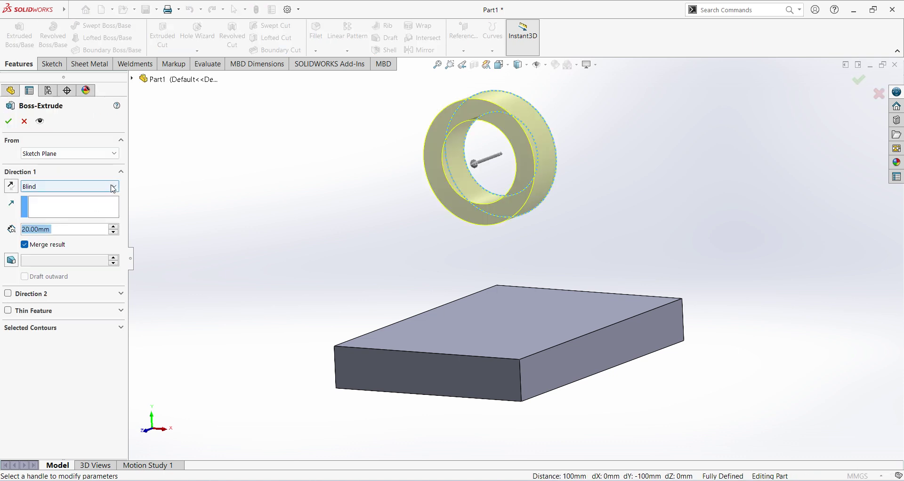
left_click(94, 186)
left_click(97, 246)
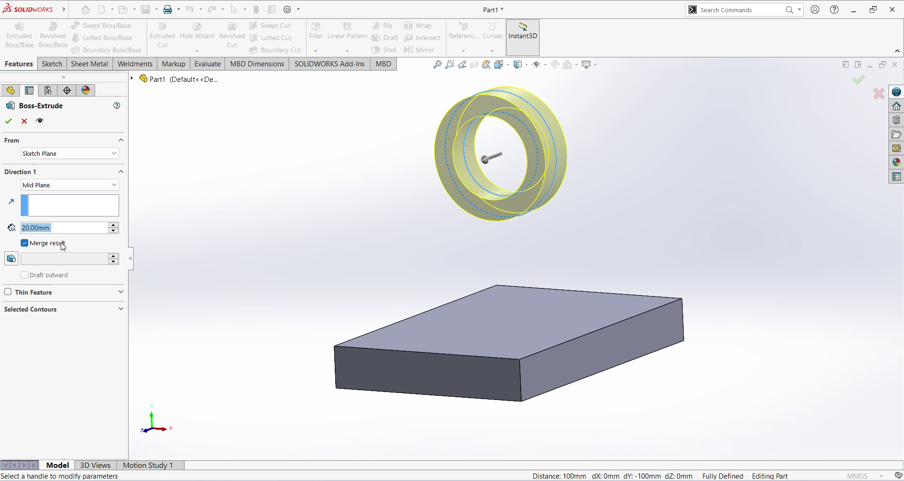
type("50")
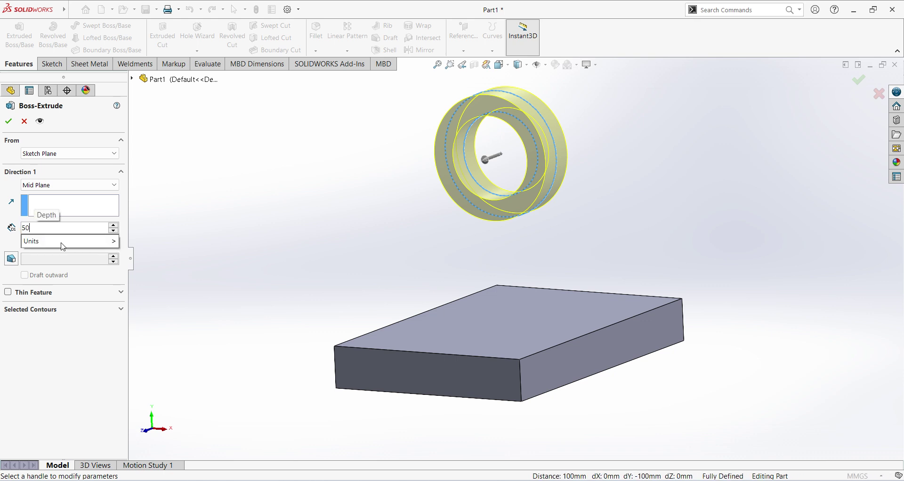
key("Return")
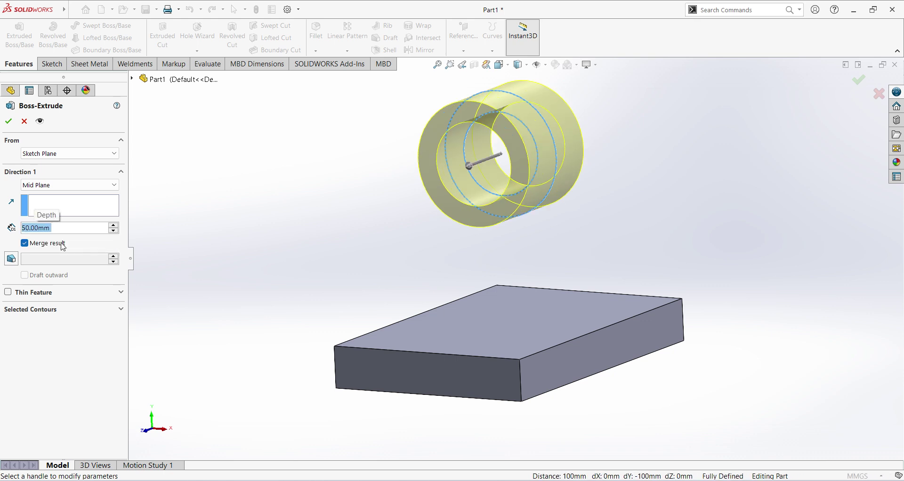
left_click(8, 121)
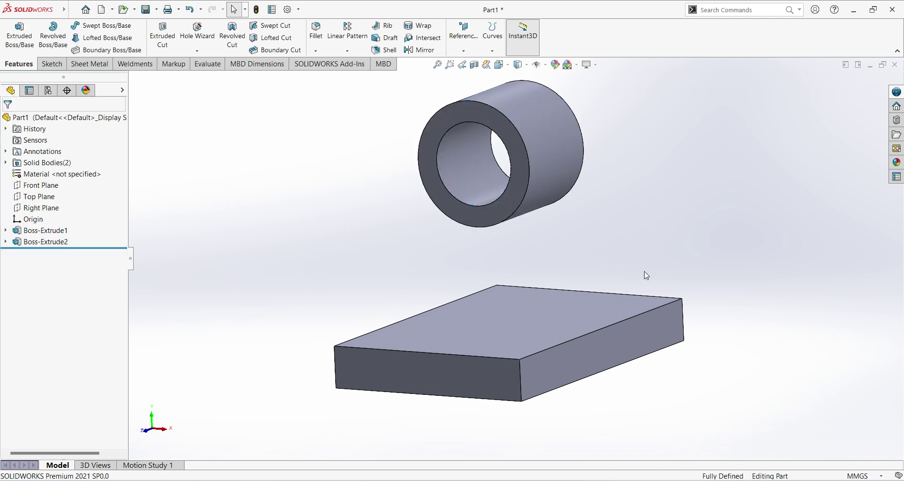
Show the part in isometric view and examine the Ex 16.JPG drawing in Photos for the supporting webs' dimensions
left_click(510, 68)
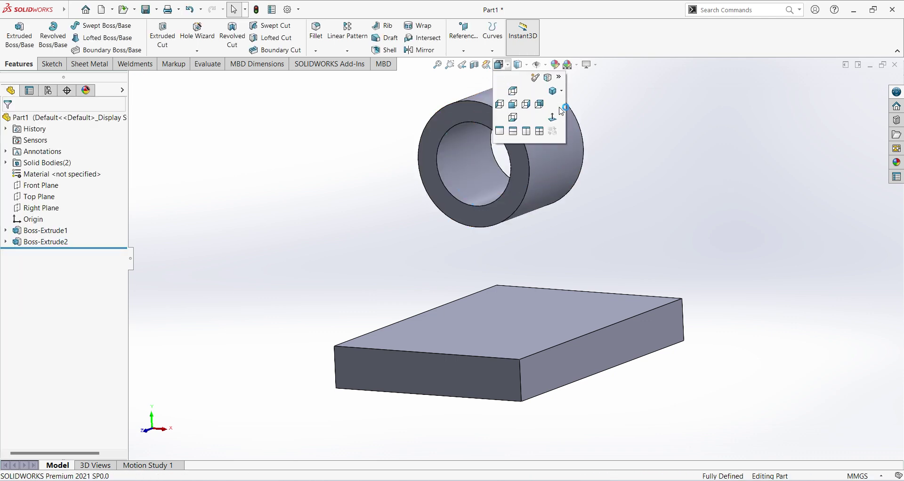
left_click(556, 93)
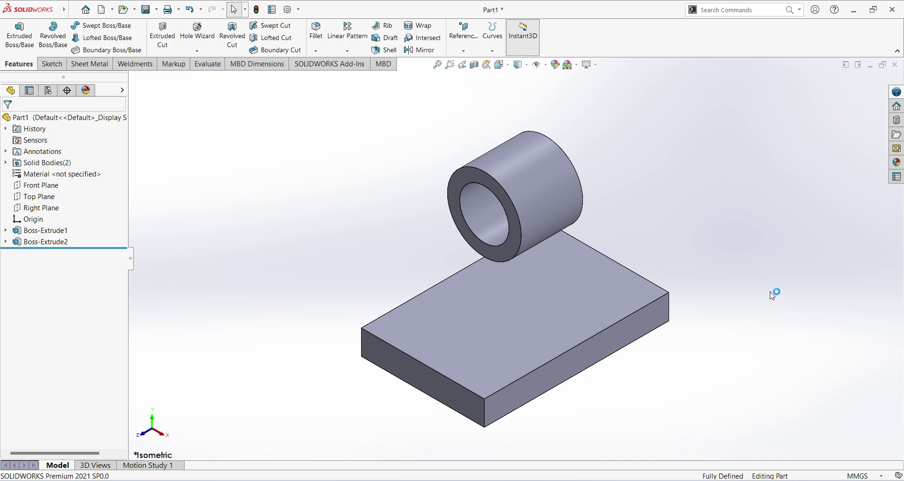
left_click(658, 480)
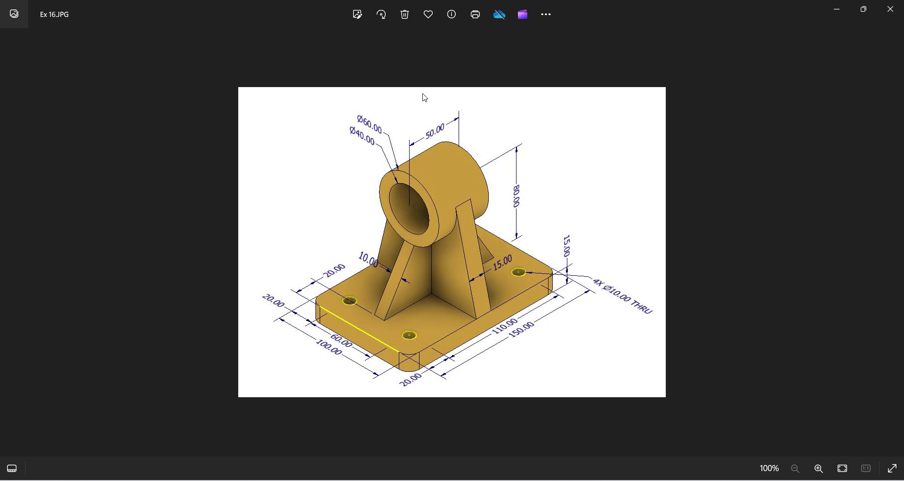
key("alt+Tab")
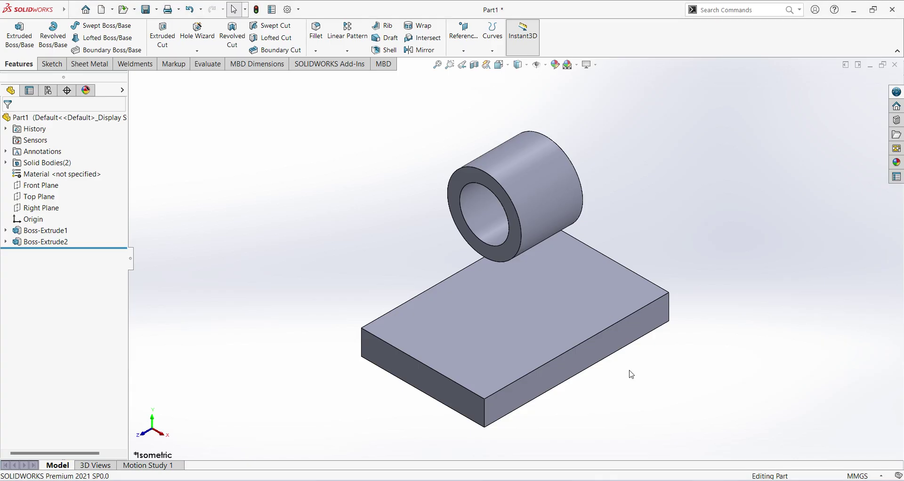
Start a new sketch on the Front Plane and view it normal to the plane
left_click(45, 185)
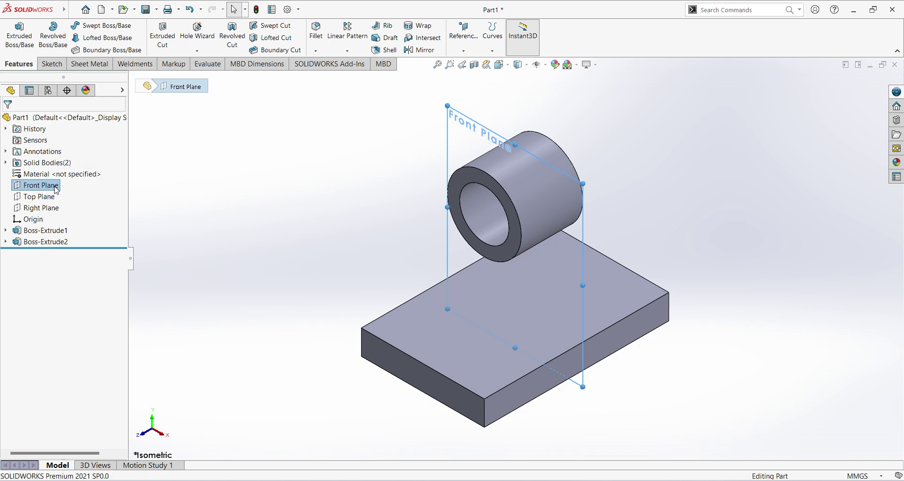
left_click(52, 197)
left_click(50, 186)
left_click(56, 176)
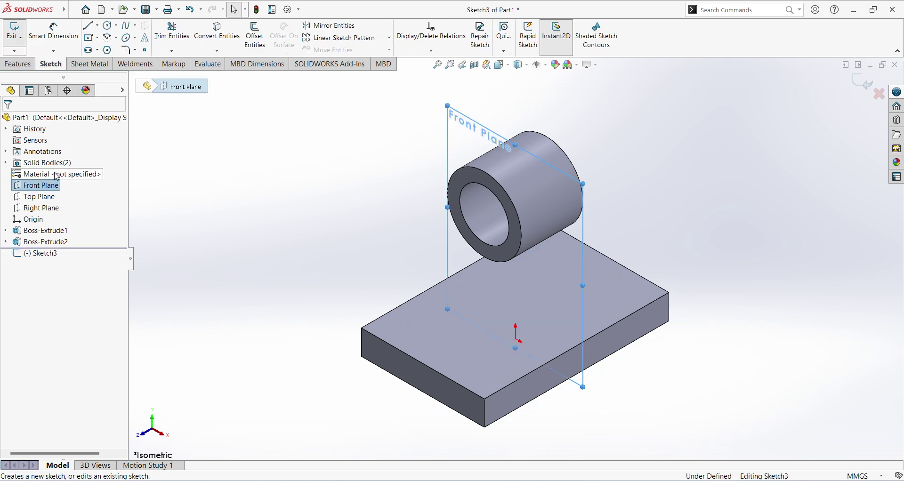
left_click(44, 258)
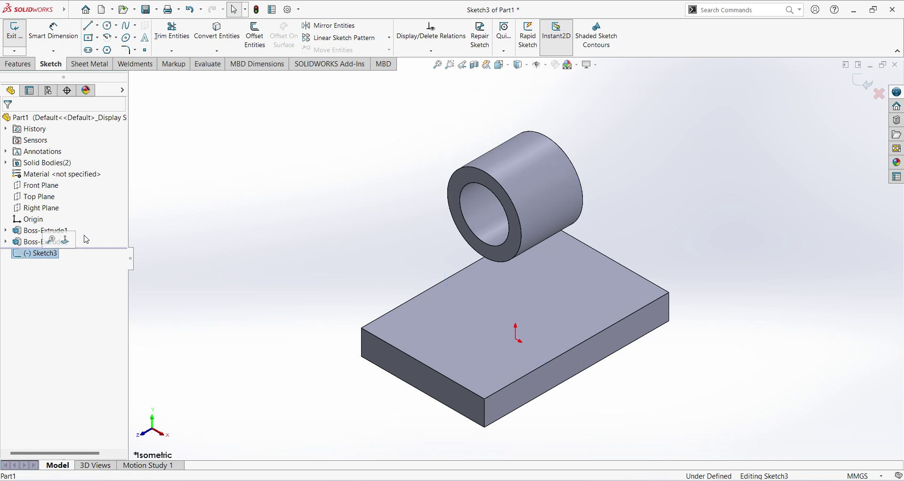
left_click(72, 240)
Sketch three connected lines from the cylinder's left quadrant along the plate's full top edge to its right quadrant, with slanted sides about 82.5 mm long
key("l")
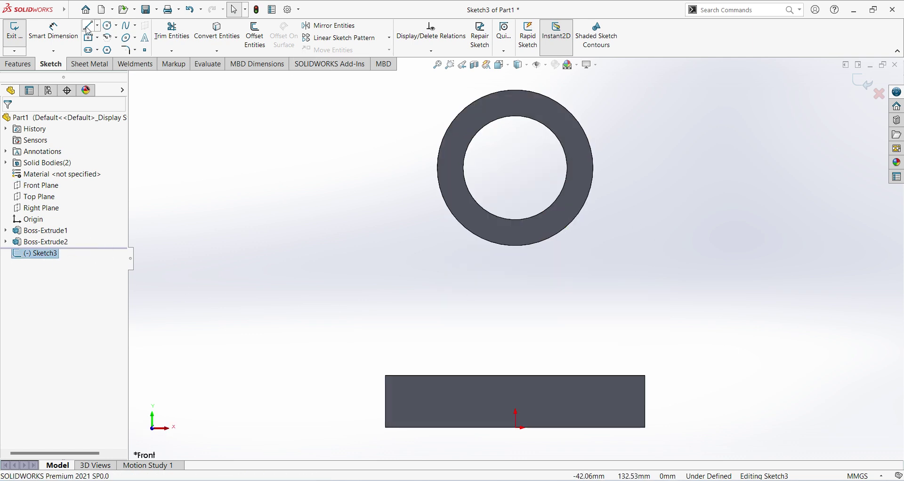
left_click(437, 169)
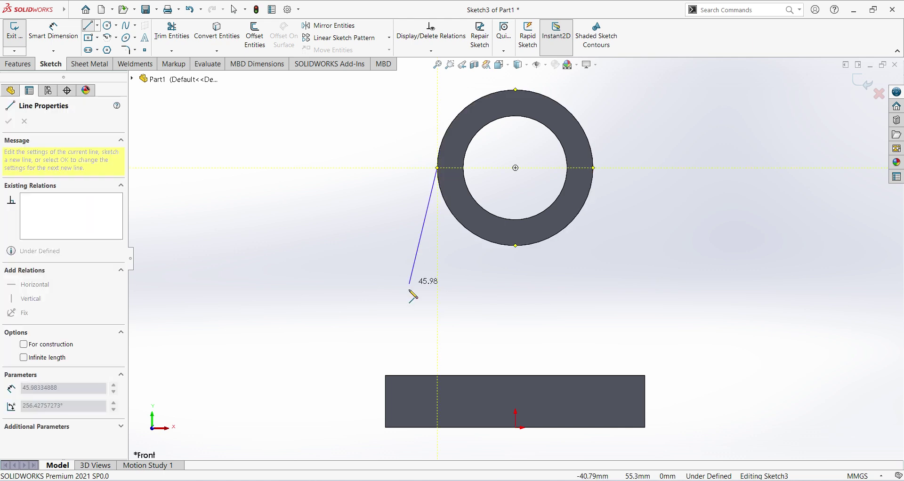
left_click(385, 376)
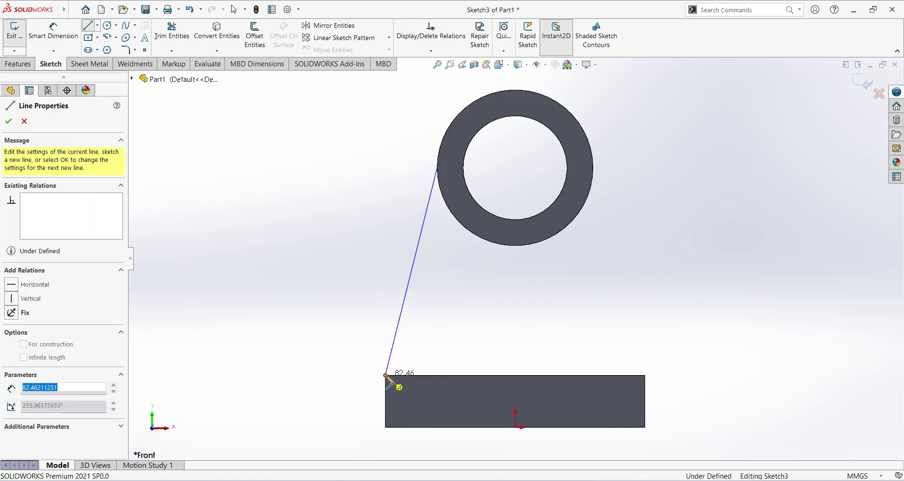
left_click(645, 375)
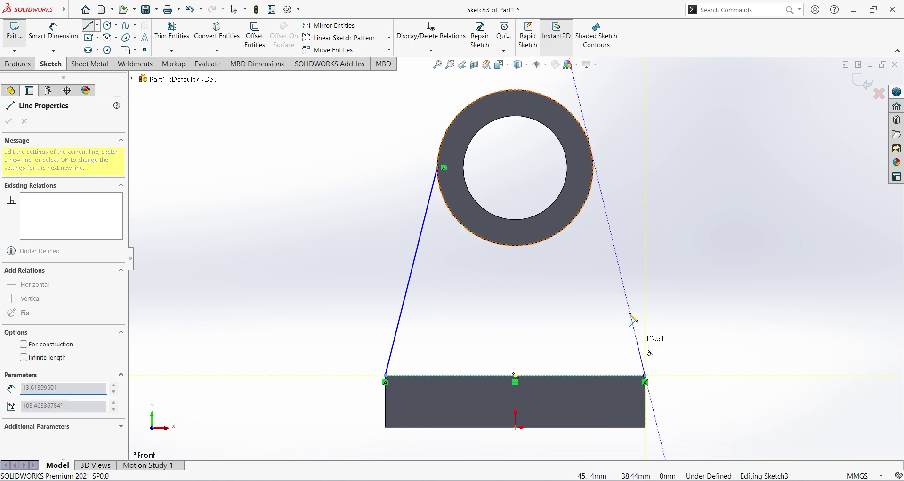
left_click(594, 168)
right_click(735, 245)
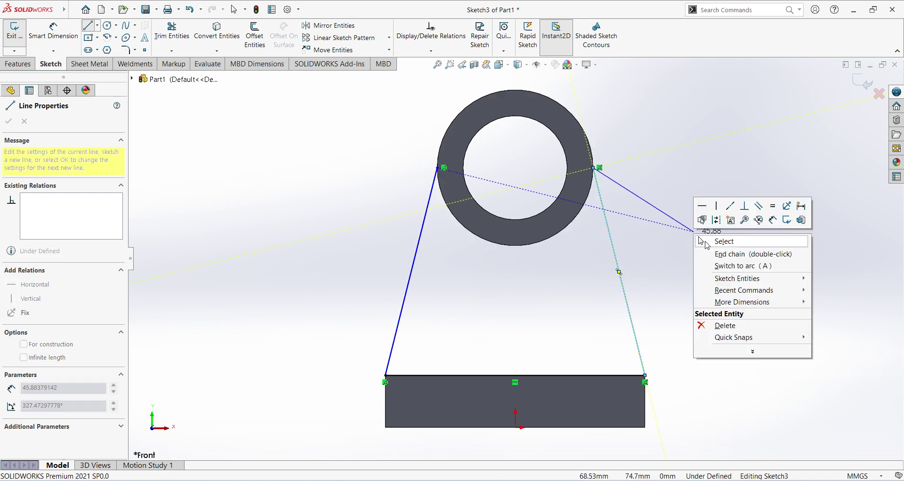
left_click(733, 243)
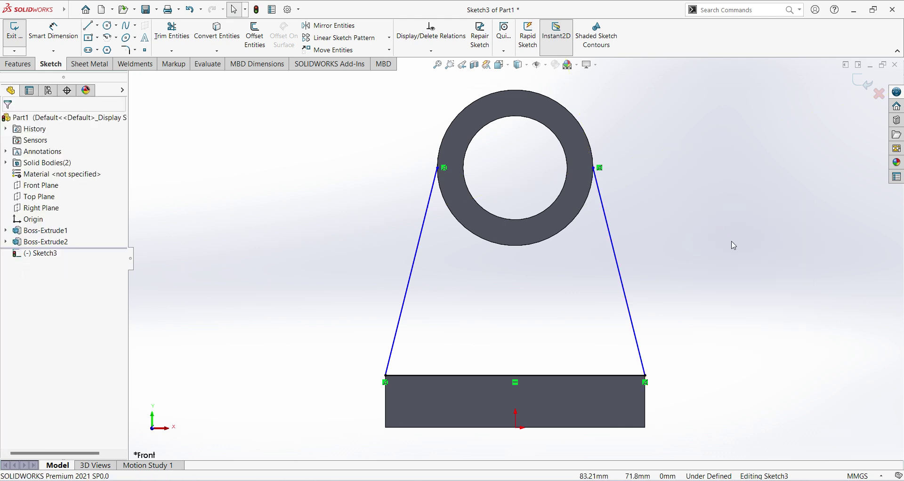
Make both slanted web lines tangent to the cylinder's outer circular edge and finish the sketch
left_click(400, 311)
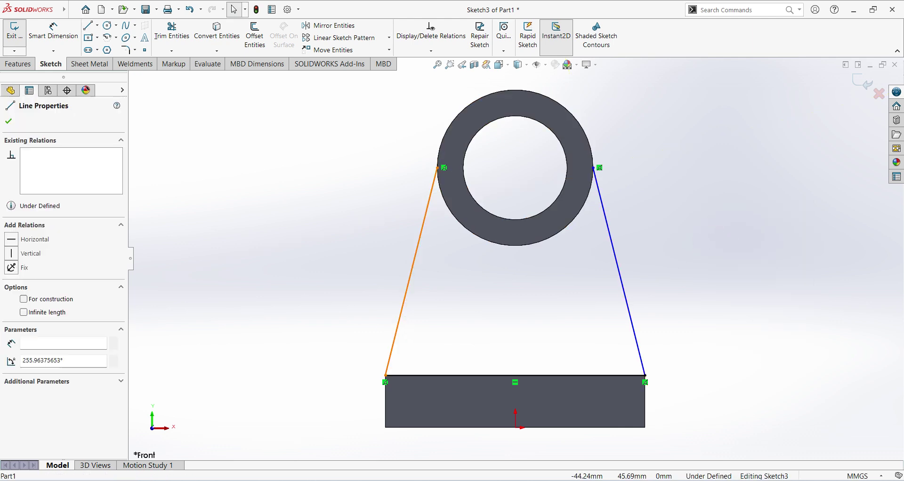
left_click(482, 238, "ctrl")
left_click(11, 287)
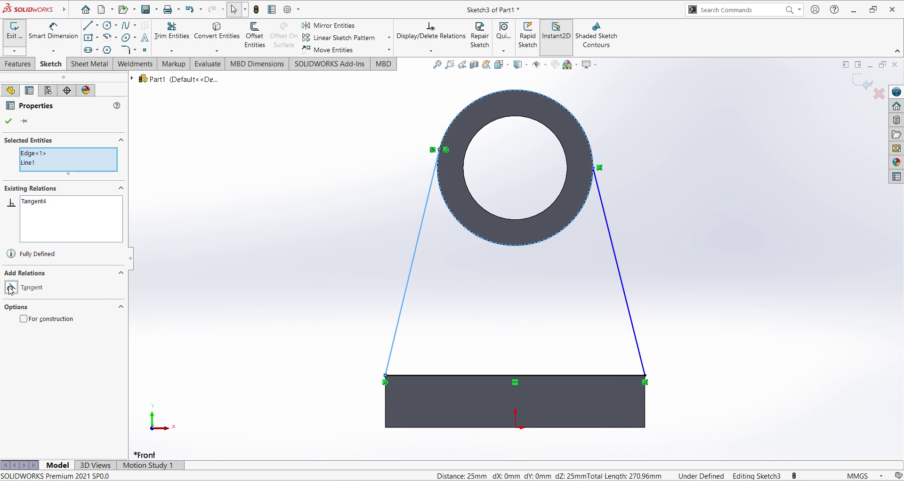
left_click(625, 292)
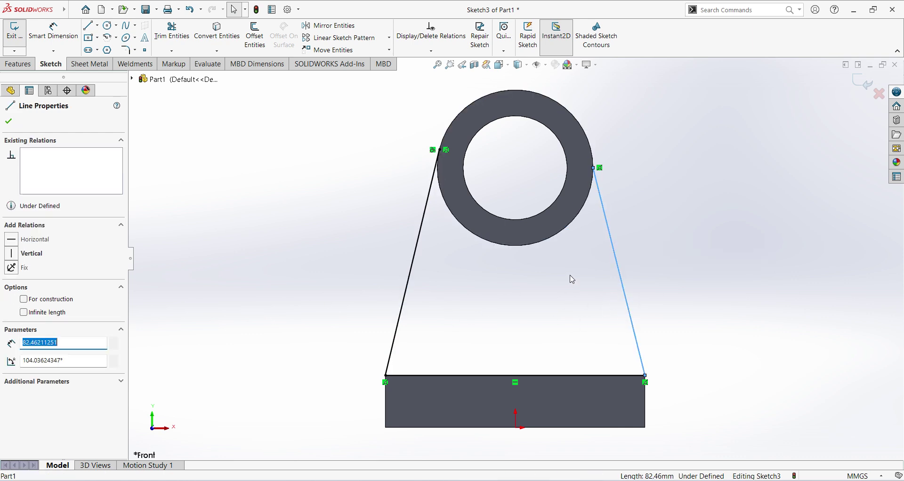
left_click(567, 236, "ctrl")
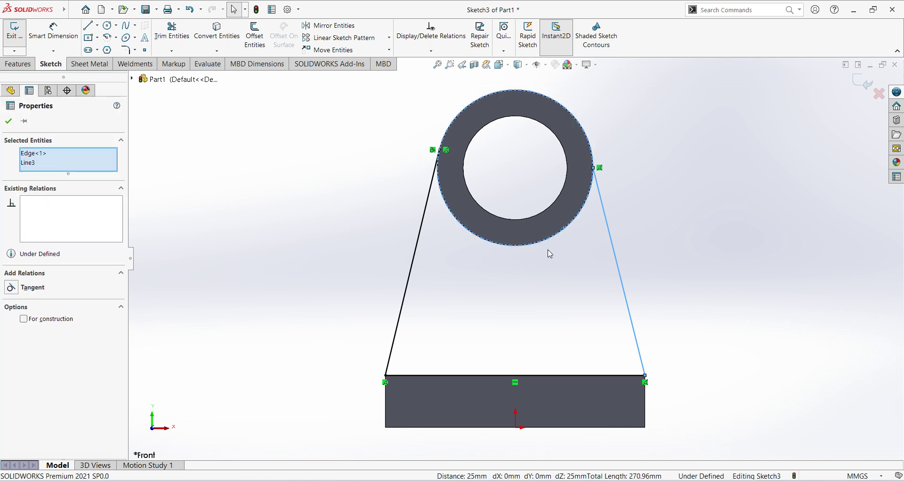
left_click(10, 288)
left_click(723, 251)
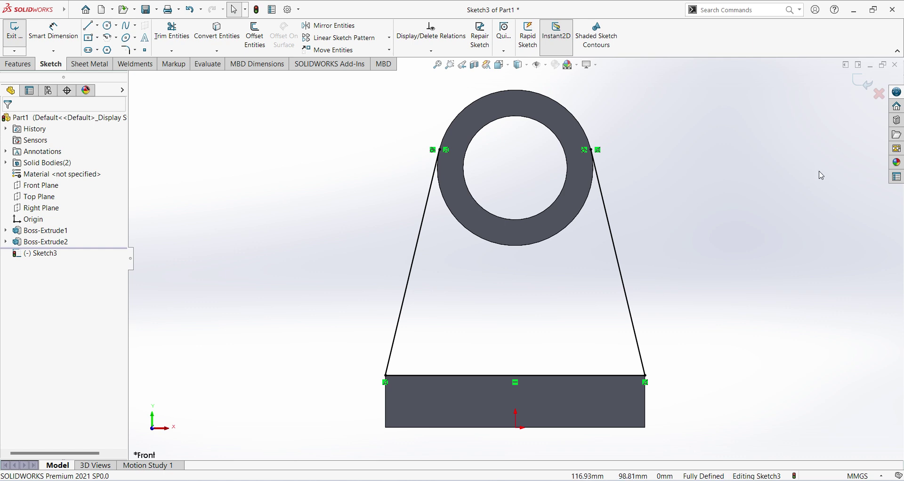
left_click(866, 85)
Extrude the web profile as a Mid Plane boss with a depth of 15 mm
scroll(696, 199, "down", 2)
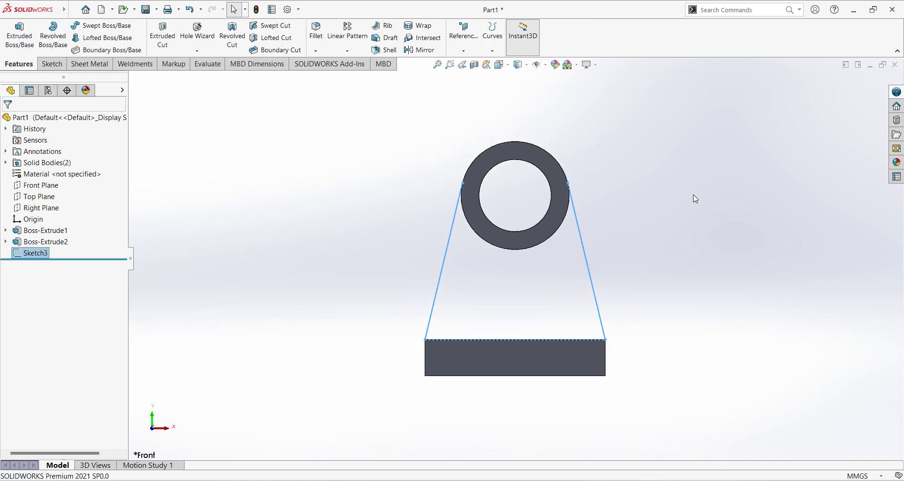
mouse_move(736, 229)
middle_mouse_down()
mouse_move(610, 255)
mouse_move(676, 274)
middle_mouse_up()
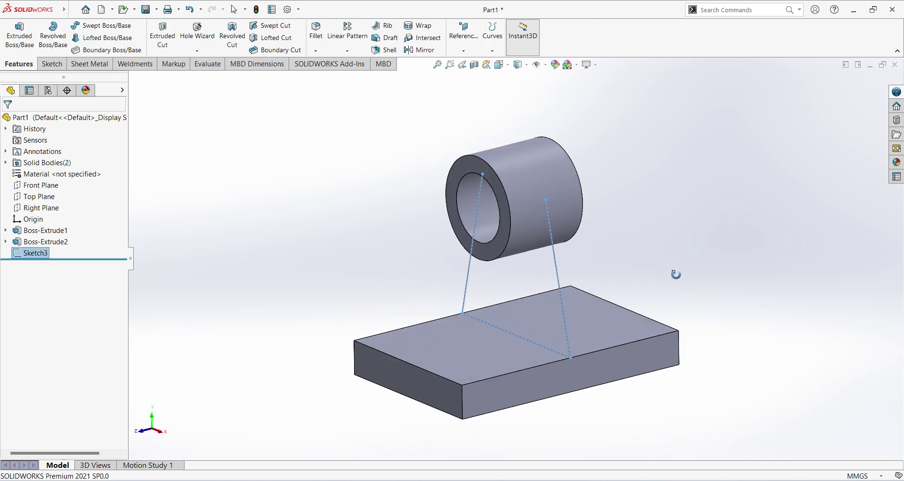
left_click(20, 35)
left_click(426, 257)
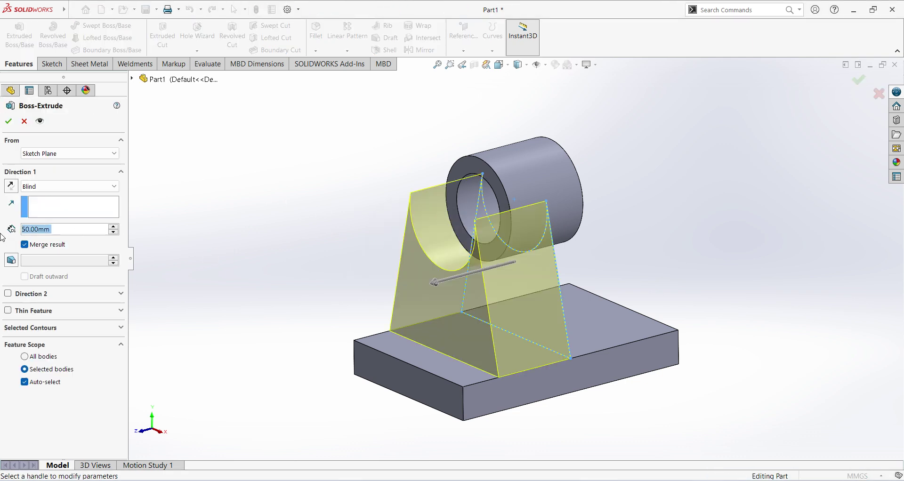
left_click(113, 187)
left_click(79, 245)
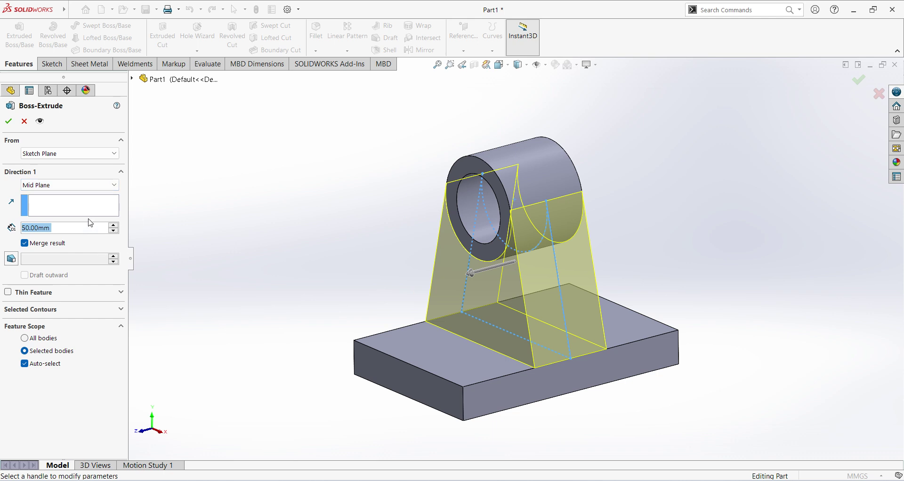
type("15")
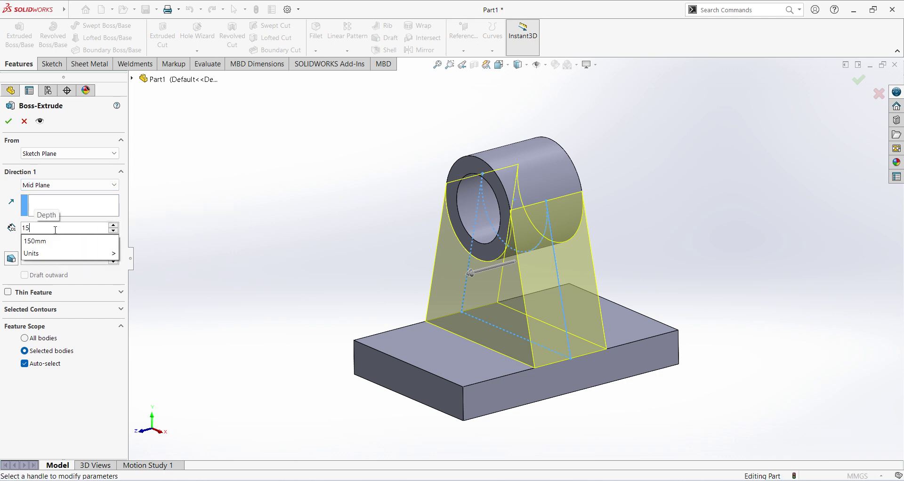
key("Return")
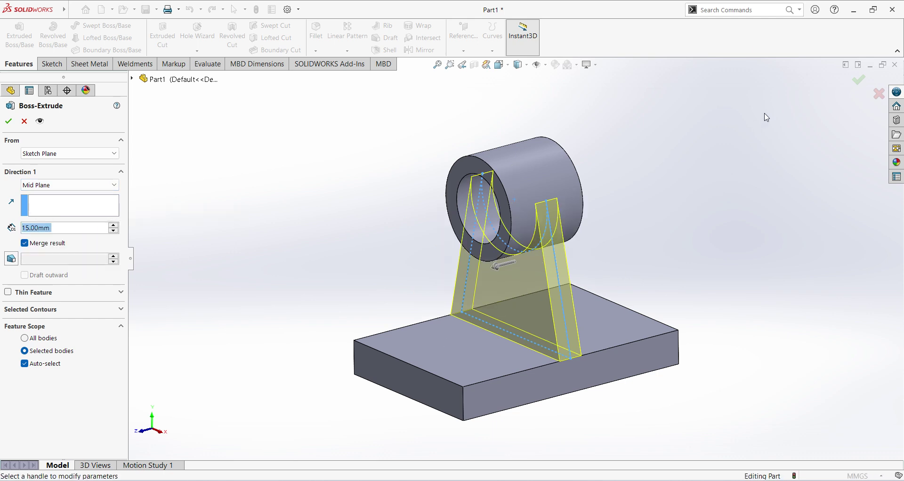
left_click(9, 121)
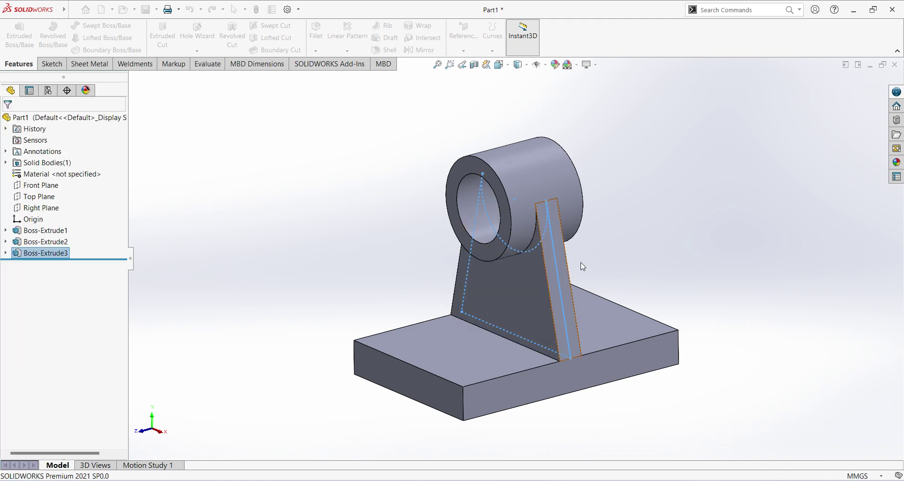
Examine the Ex 16.JPG drawing in Photos for the front and rear ribs' dimensions and return to the SOLIDWORKS part
mouse_move(614, 264)
middle_mouse_down()
mouse_move(659, 244)
mouse_move(604, 251)
middle_mouse_up()
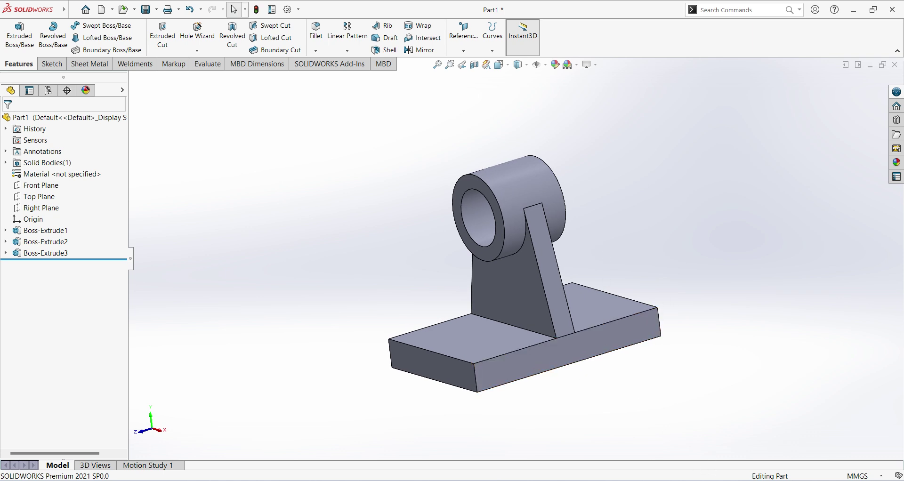
key("alt+Tab")
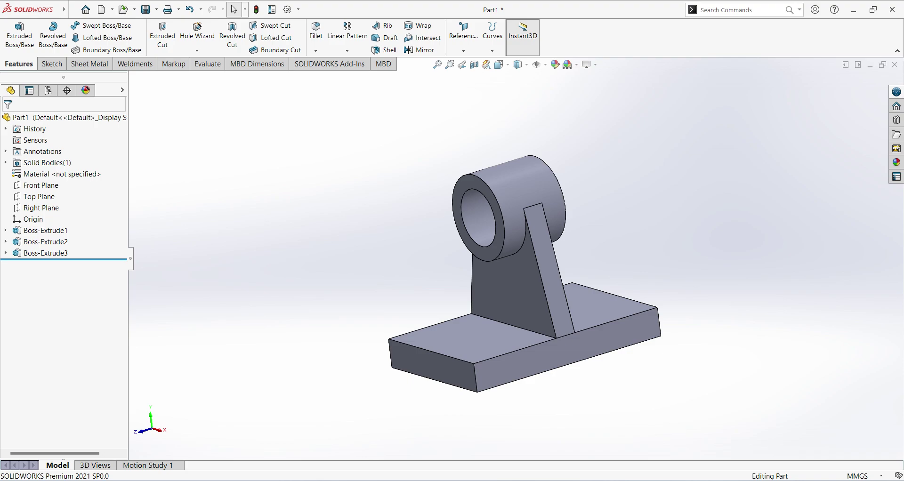
key("alt+Tab")
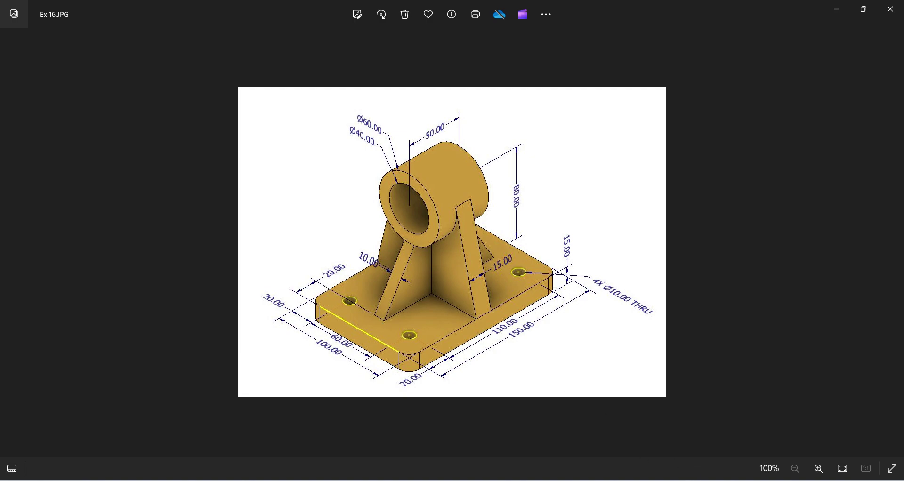
key("alt+Tab")
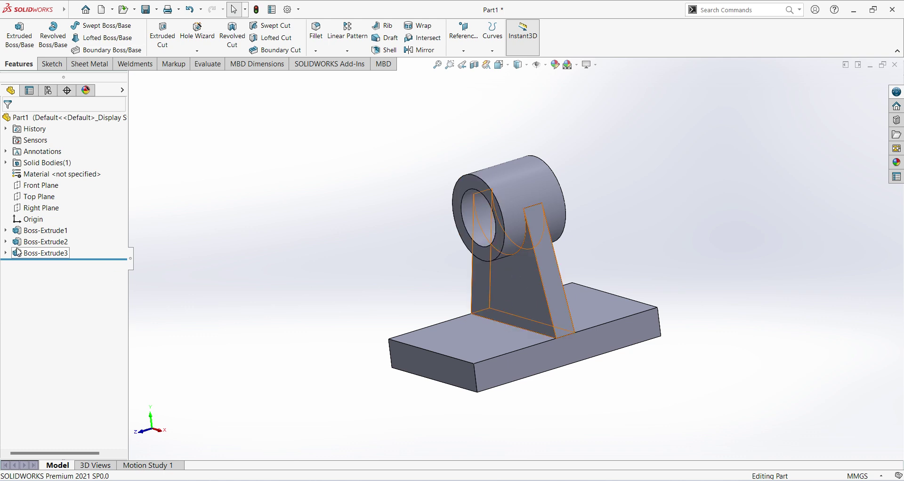
Start a new sketch on the Right Plane and view it normal to the plane
left_click(37, 207)
middle_click_drag(767, 310, 783, 337)
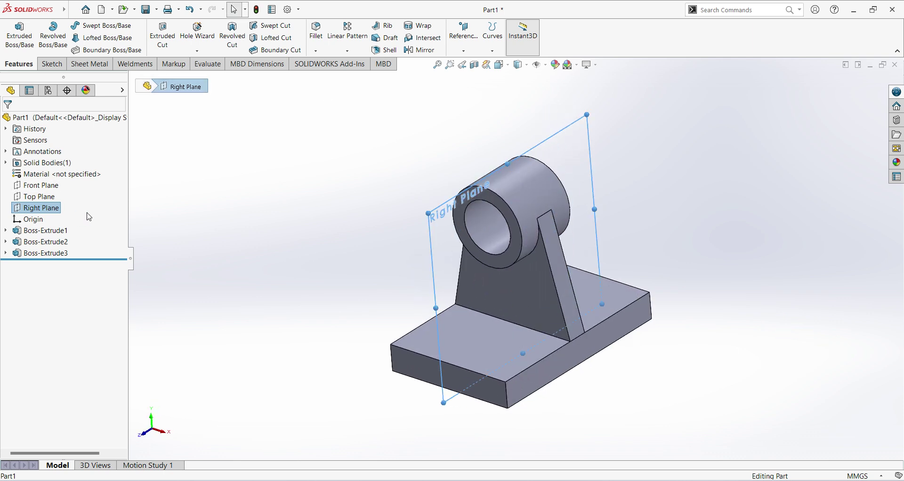
left_click(47, 198)
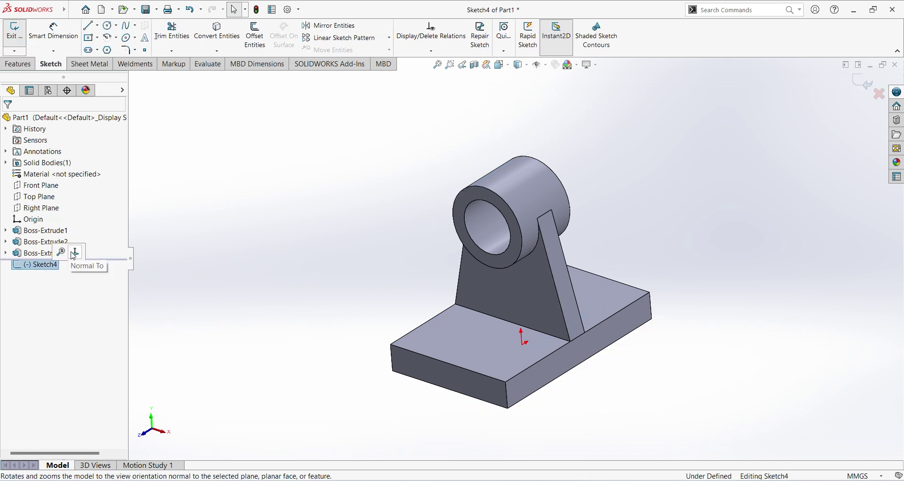
left_click(74, 253)
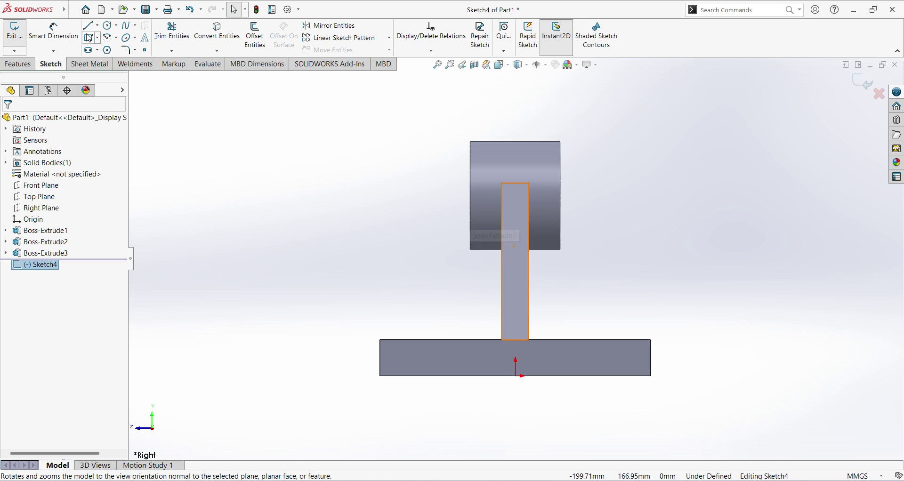
Sketch a slanted line from the cylinder's lower front corner to the plate's top edge, about 34 mm from the plate's front end
left_click(88, 25)
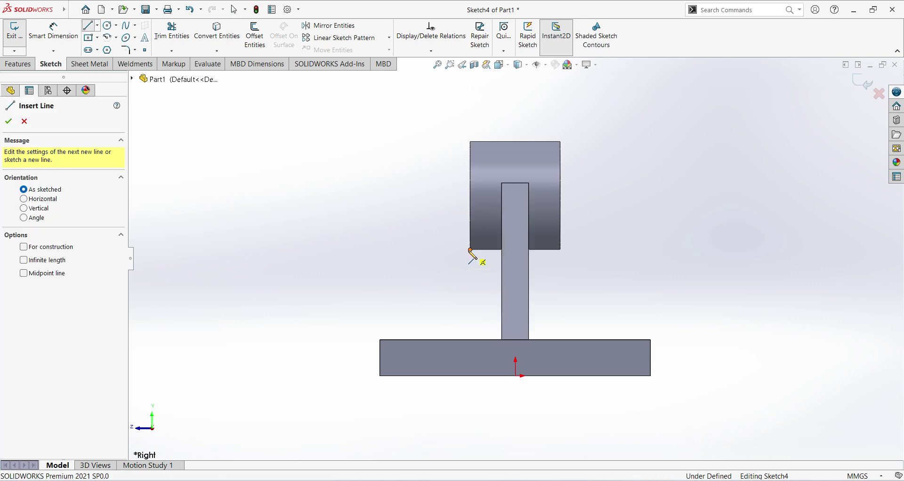
left_click(470, 250)
left_click(441, 340)
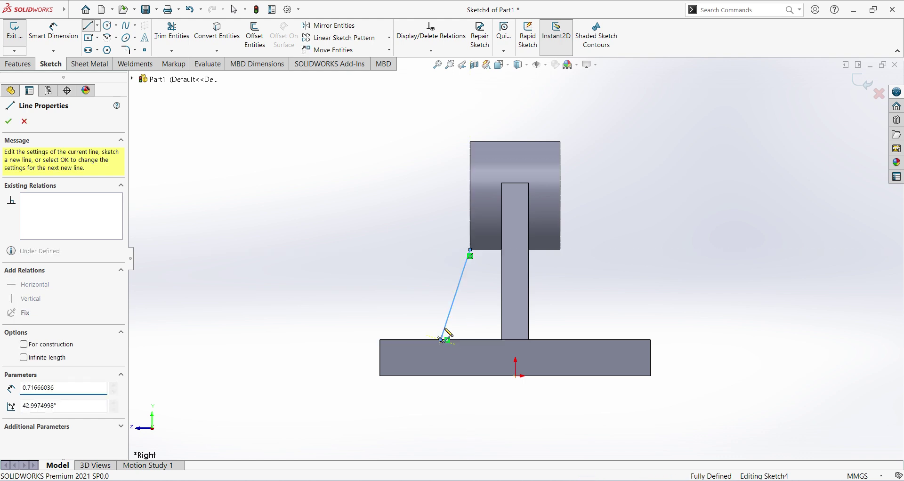
right_click(416, 239)
left_click(451, 283)
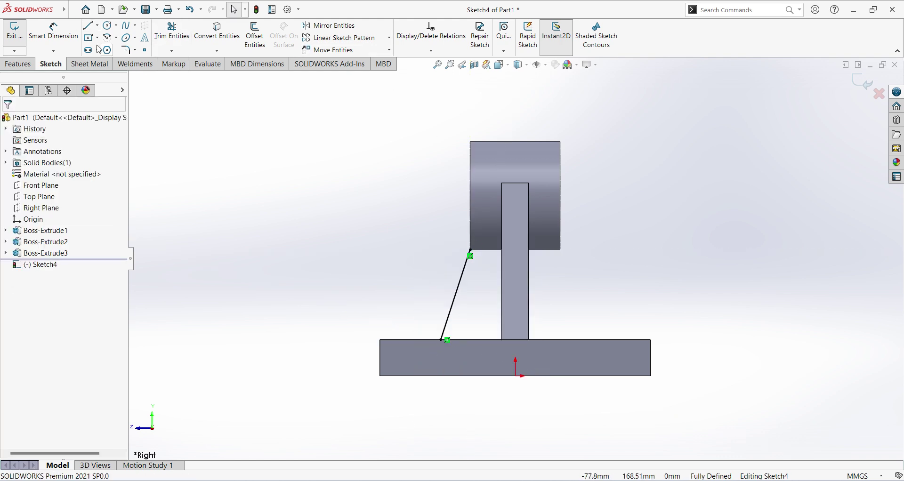
Try to dimension the distance from the plate's front corner to the line's lower endpoint, and undo the line
left_click(53, 31)
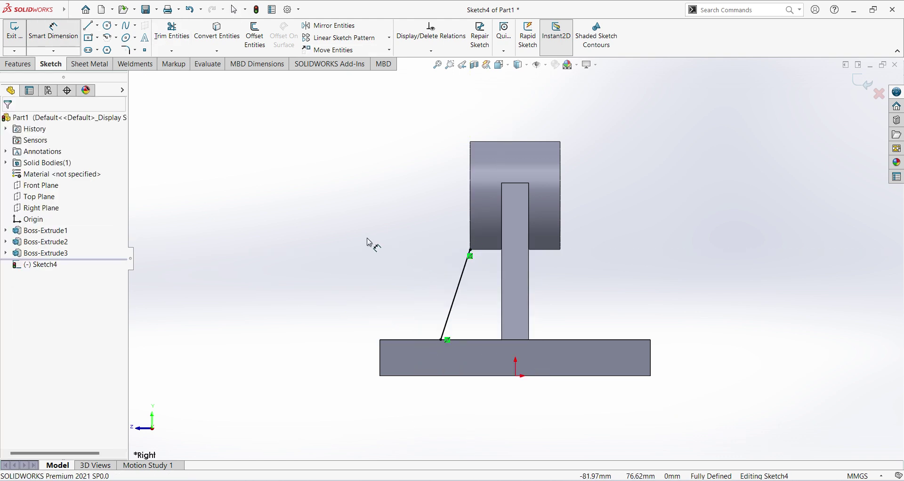
left_click(380, 339)
left_click(441, 340)
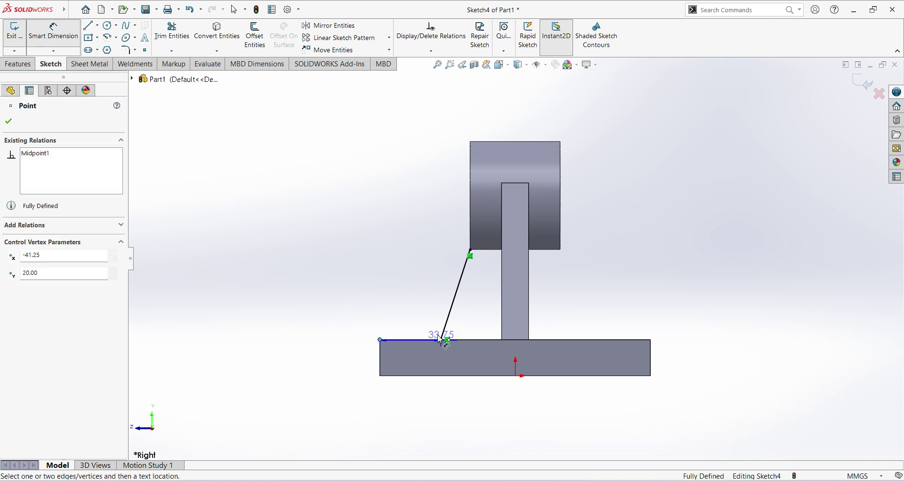
left_click(421, 322)
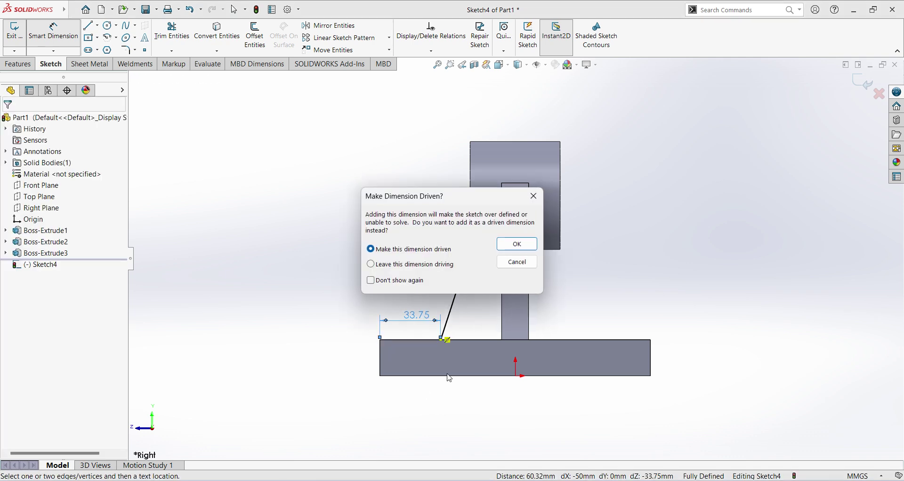
key("Escape")
key("Escape")
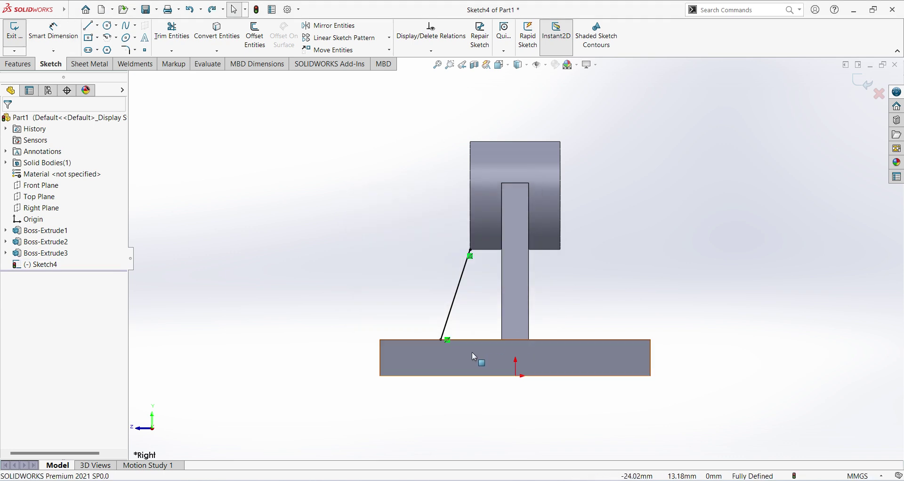
key("ctrl+z")
Sketch a slanted line from the plate's top edge, about 17 mm from its front end, up to the cylinder's lower front corner
left_click(88, 25)
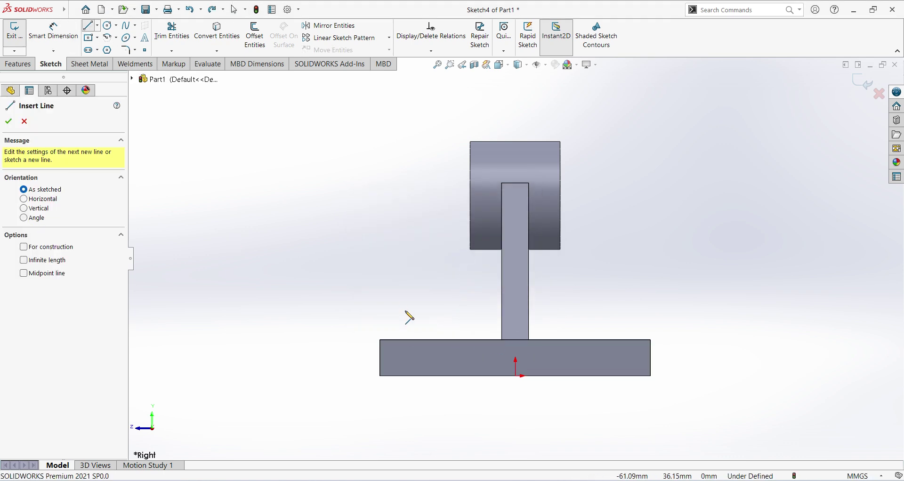
left_click_drag(411, 340, 470, 250)
right_click(390, 254)
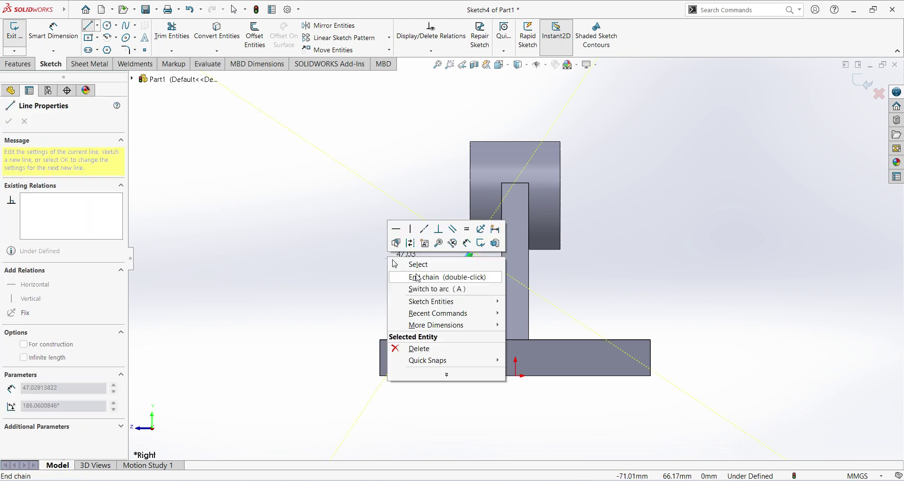
left_click(406, 262)
Dimension the line's lower endpoint 20 mm from the plate's front edge and finish the rib sketch
left_click(53, 29)
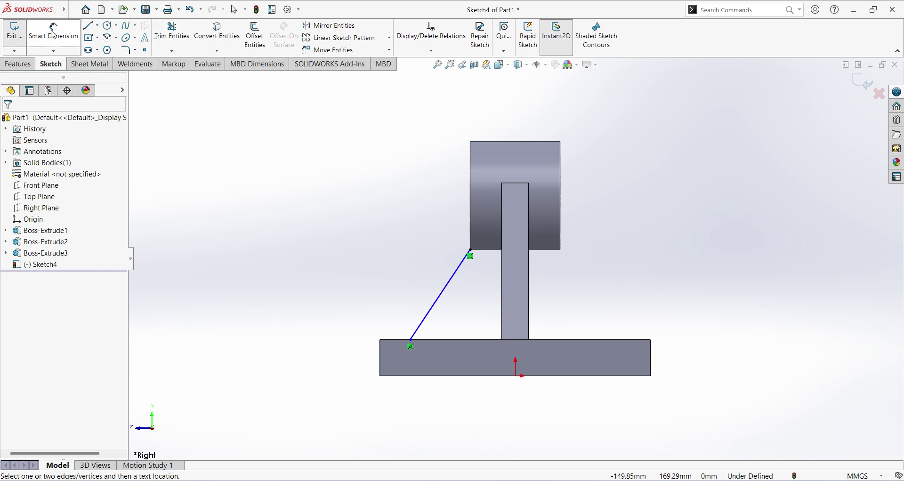
left_click(380, 357)
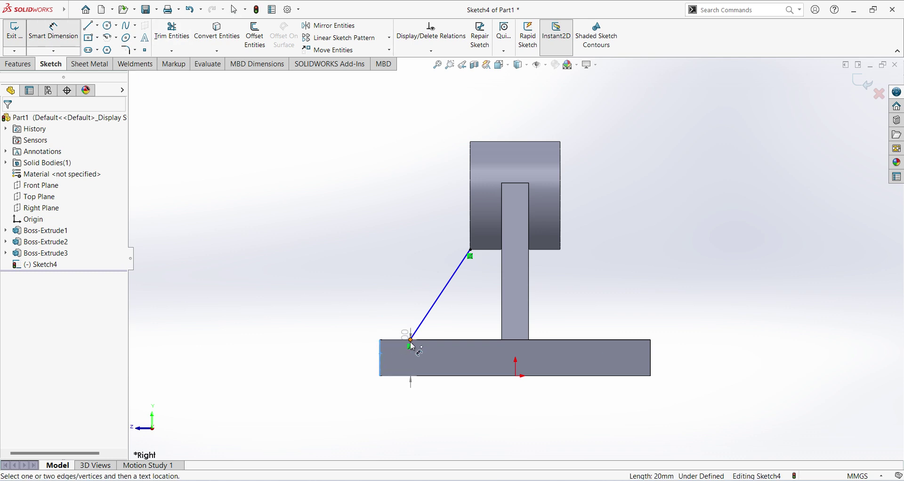
left_click(410, 340)
left_click(340, 325)
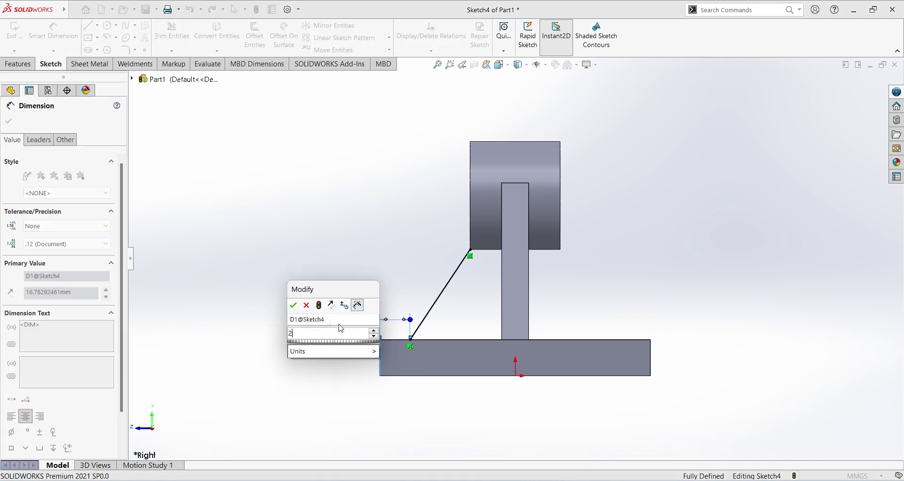
key("Return")
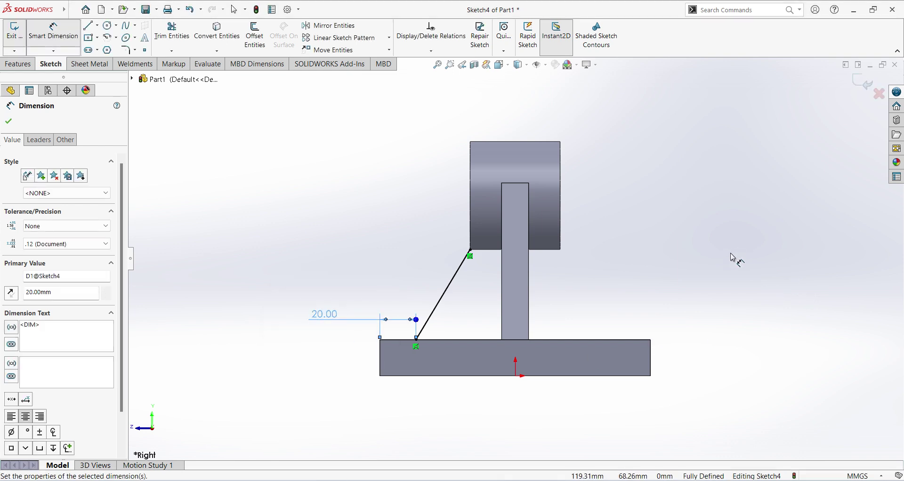
left_click(865, 83)
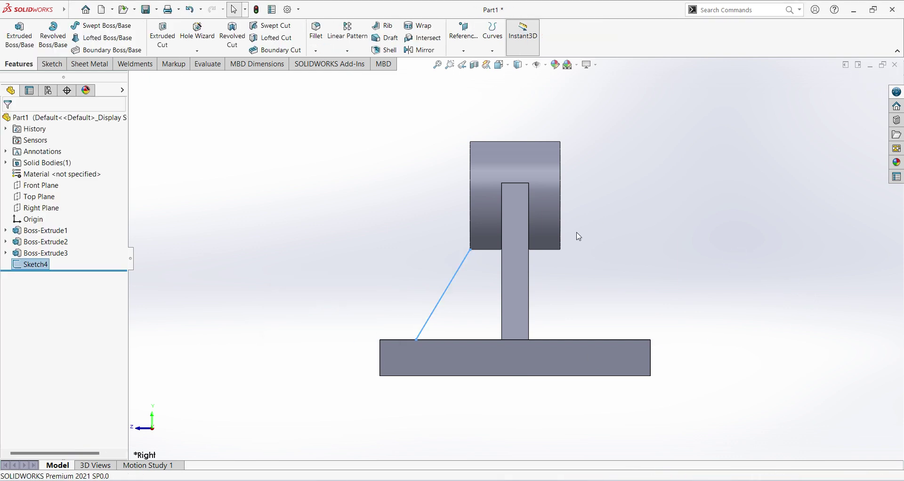
middle_click_drag(637, 263, 668, 302)
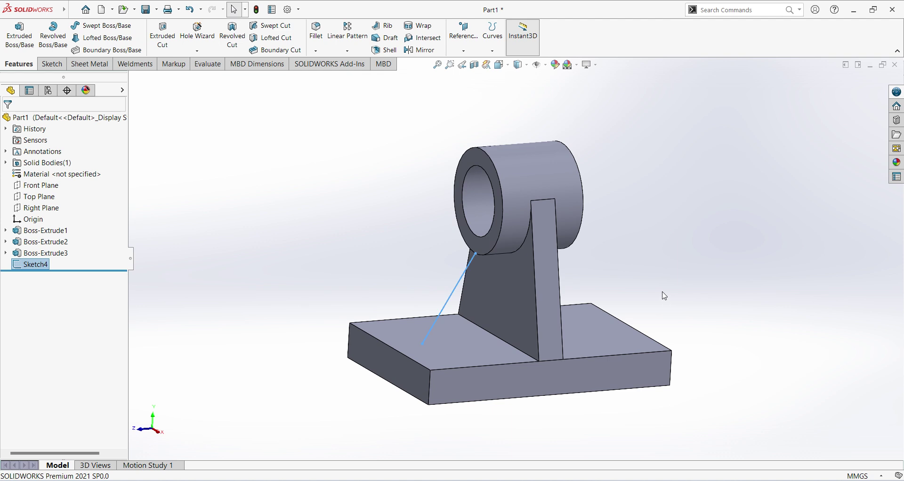
key("Escape")
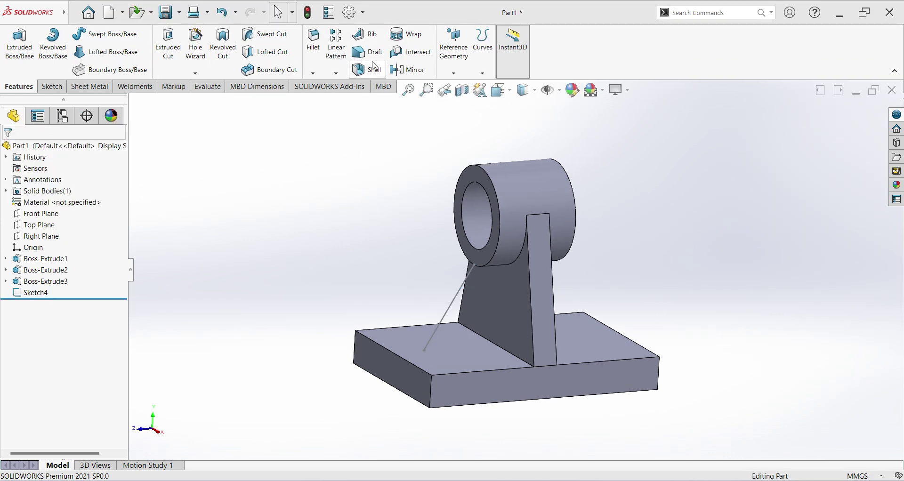
Create a 10 mm thick rib from the slanted line sketch, filling the space between the plate, cylinder and web
left_click(367, 35)
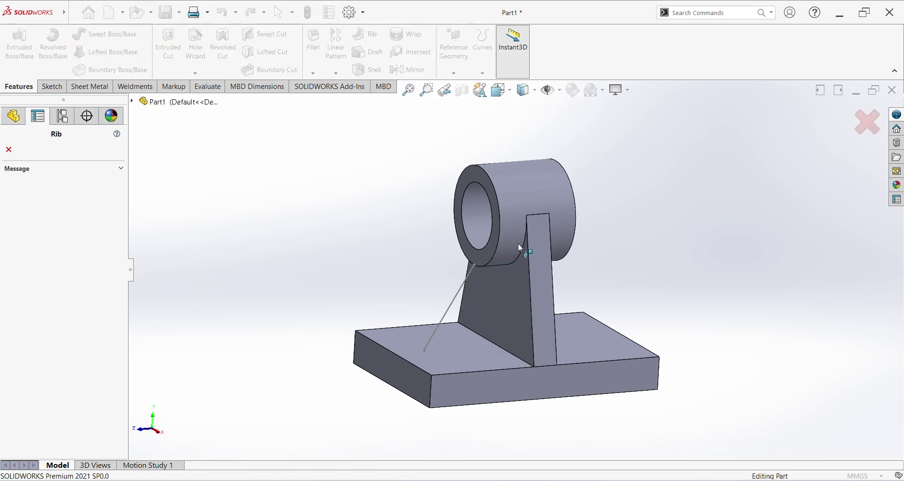
left_click(441, 327)
mouse_move(361, 351)
middle_mouse_down()
mouse_move(341, 411)
mouse_move(331, 403)
middle_mouse_up()
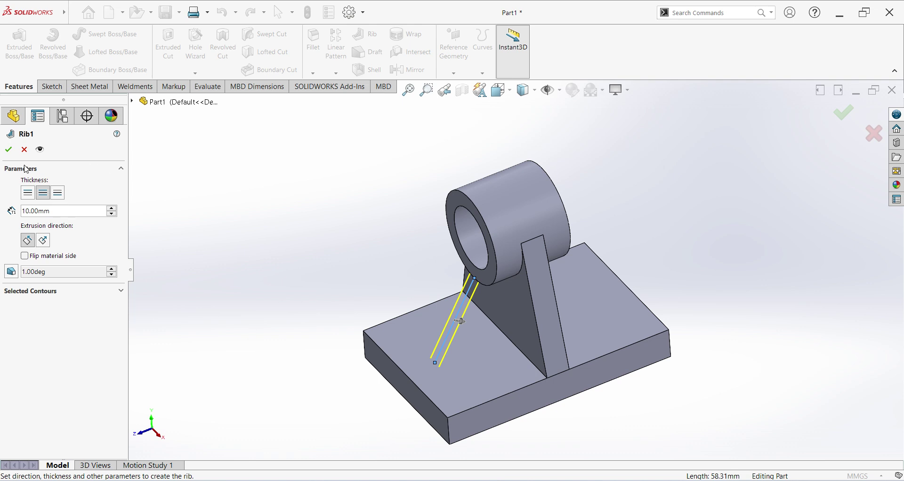
left_click(9, 150)
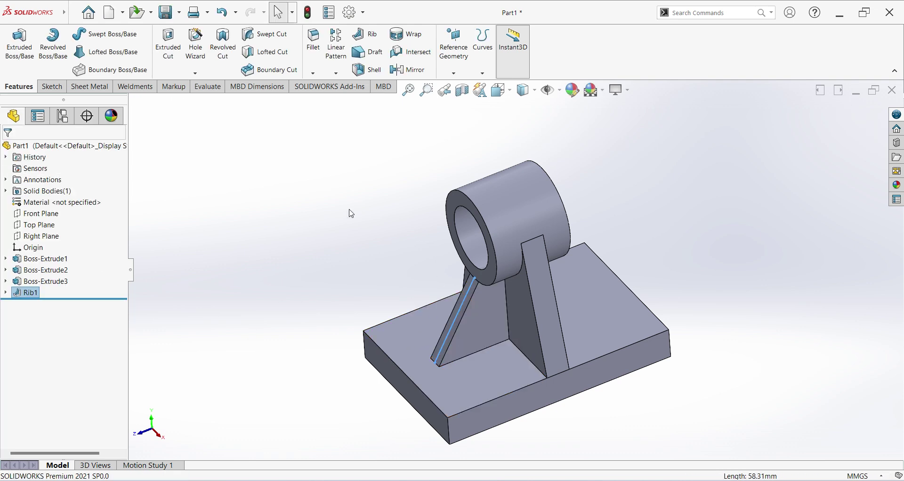
Mirror the front rib about the Front Plane to the opposite side of the web
middle_click_drag(576, 383, 657, 319)
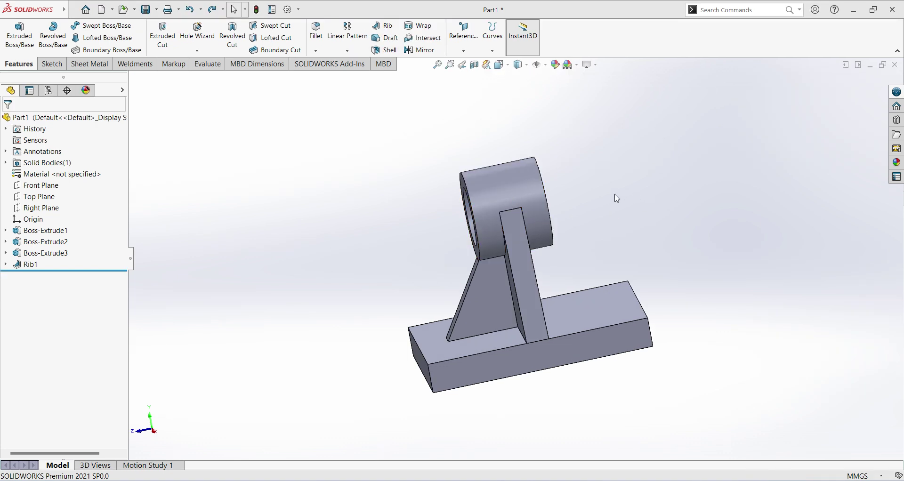
mouse_move(617, 198)
middle_mouse_down()
mouse_move(646, 183)
mouse_move(611, 193)
middle_mouse_up()
middle_click_drag(573, 273, 584, 278)
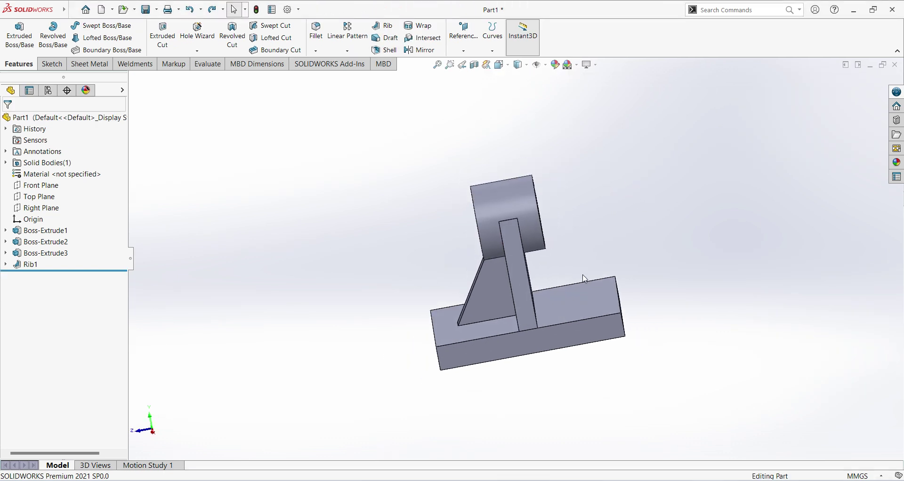
key("ctrl+7")
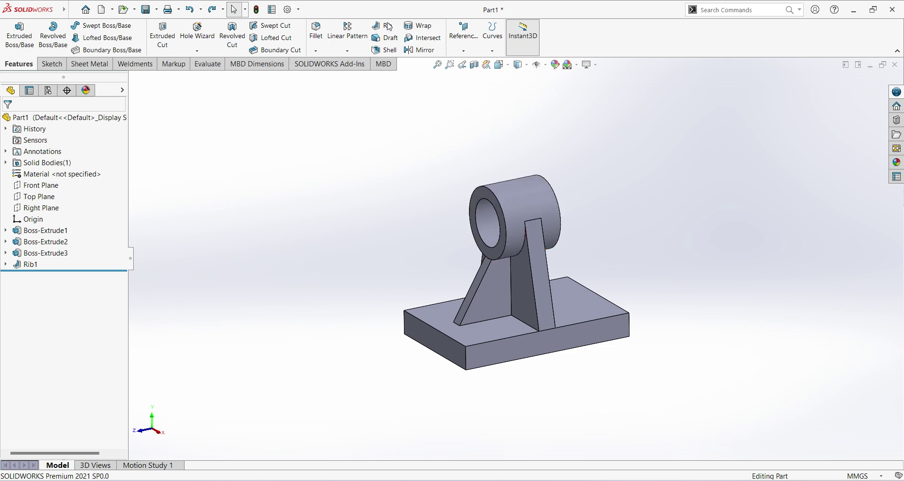
left_click(31, 267)
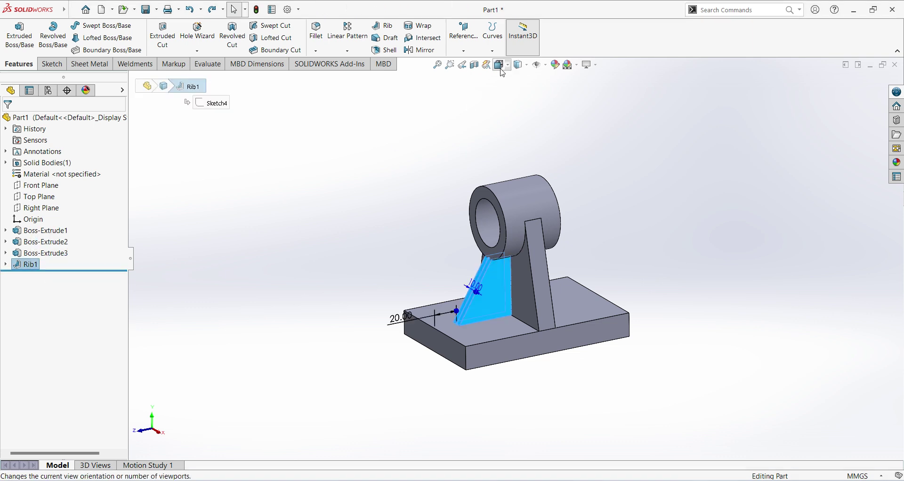
left_click(426, 50)
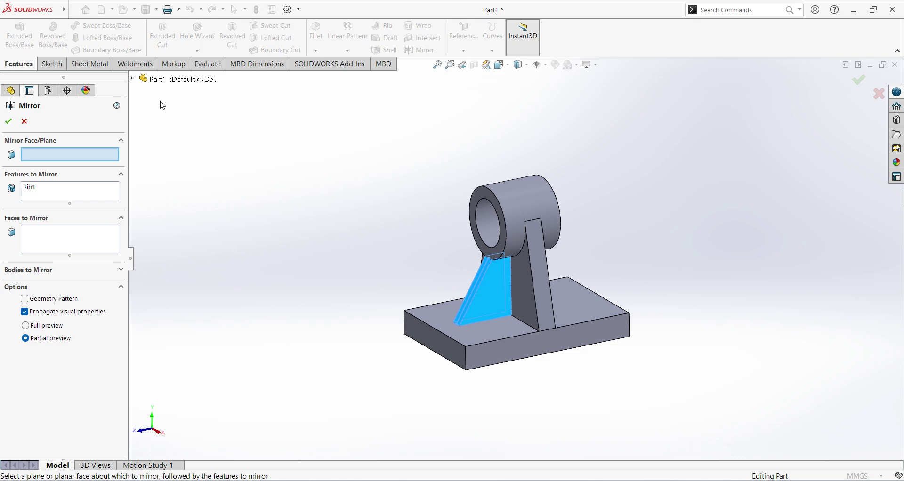
left_click(133, 79)
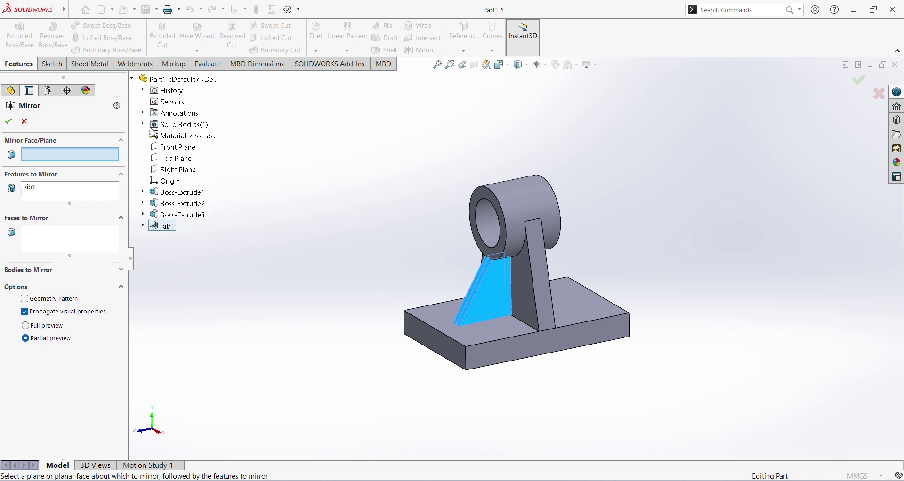
left_click(176, 147)
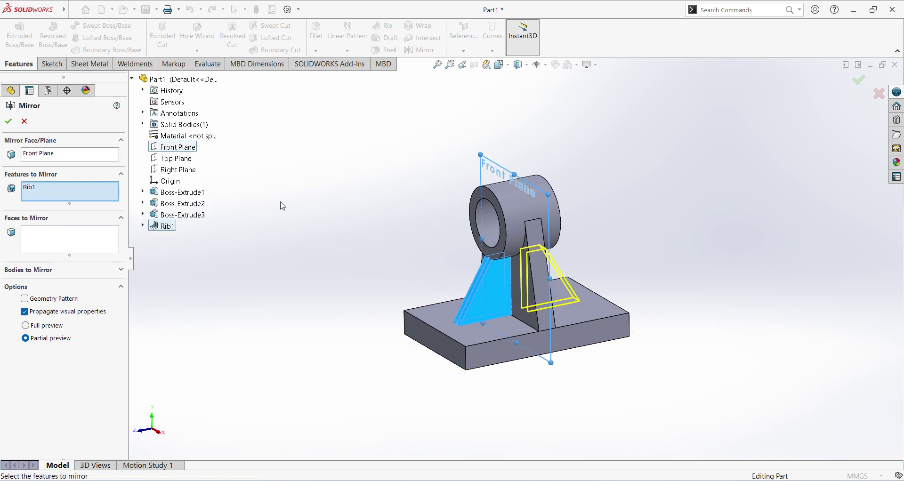
left_click(9, 122)
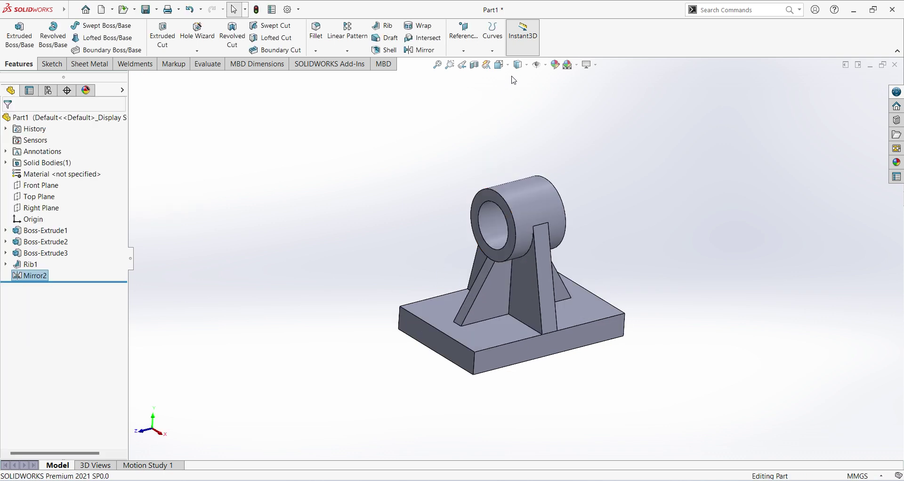
Show the bracket in isometric view and compare it with the Ex 16.JPG reference drawing in the image viewer, examining the base plate's corners and holes
left_click(501, 65)
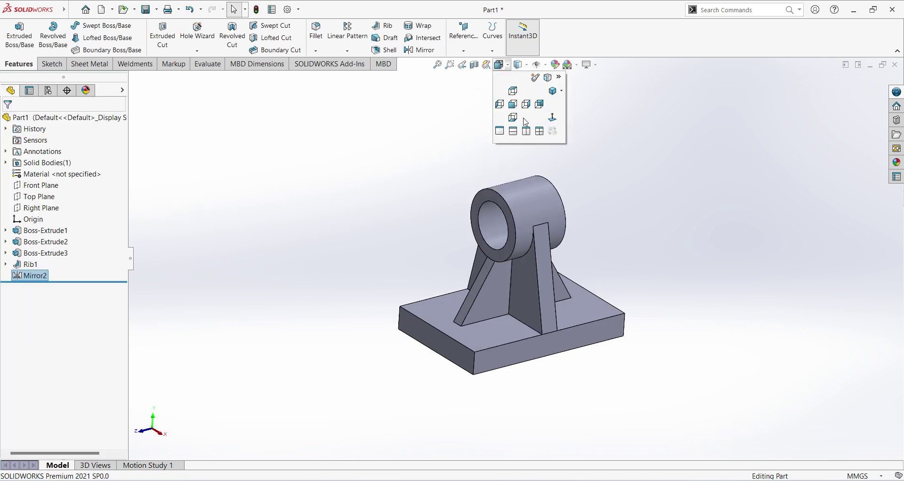
left_click(550, 95)
left_click(501, 65)
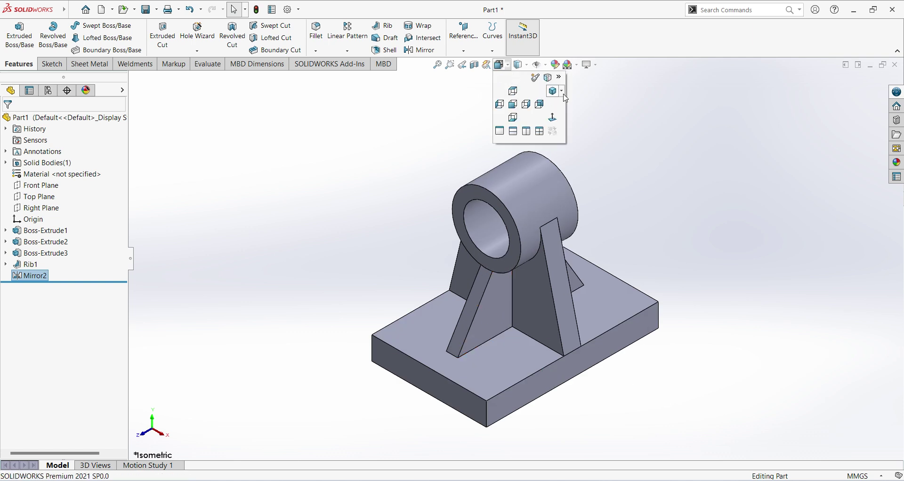
left_click(564, 93)
left_click(578, 104)
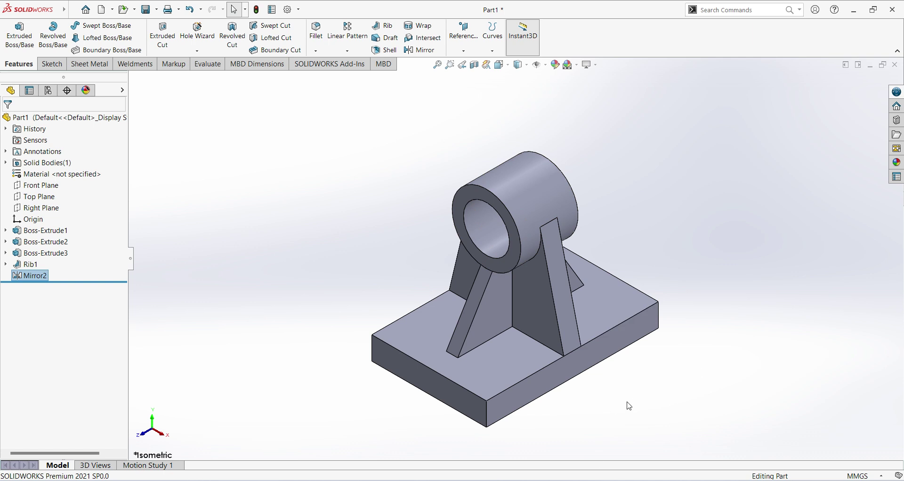
middle_click_drag(616, 408, 437, 346, "ctrl")
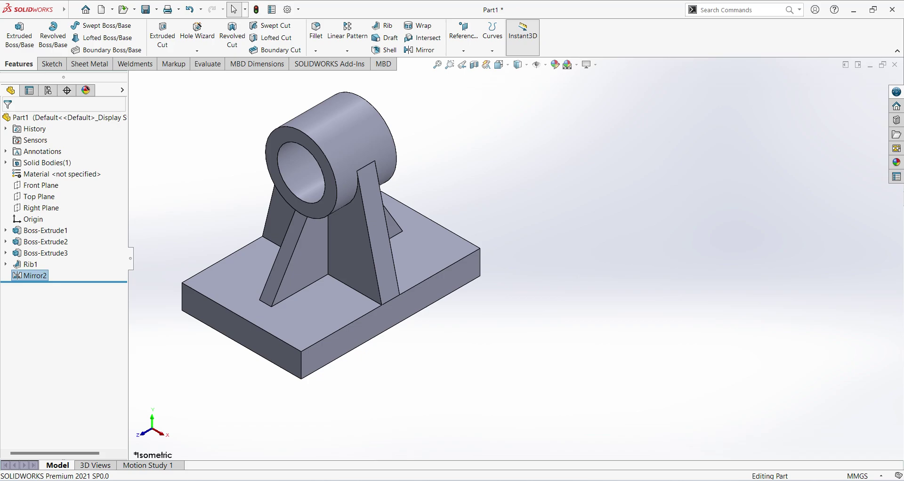
key("alt+Tab")
left_click(855, 16)
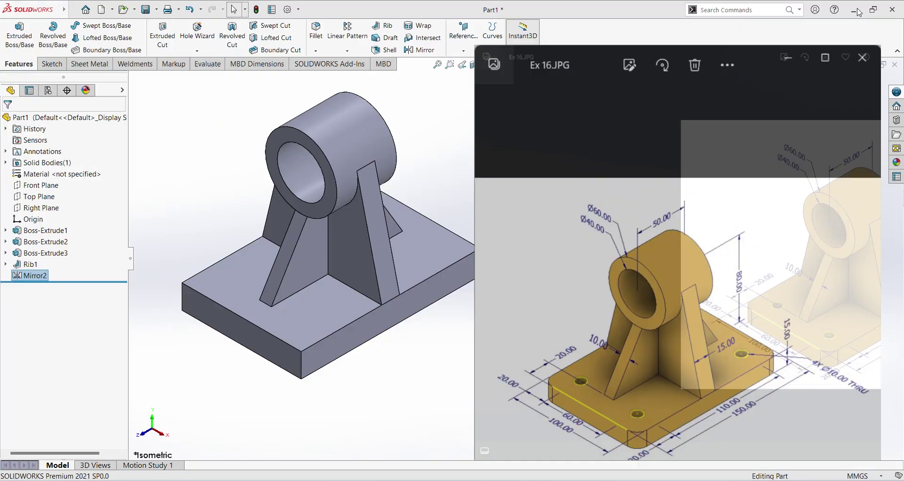
left_click_drag(652, 70, 580, 44)
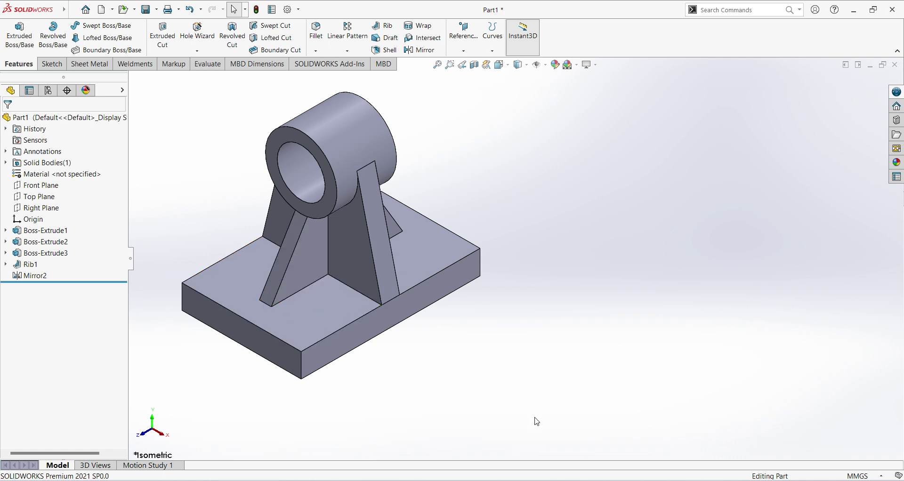
key("alt+Tab")
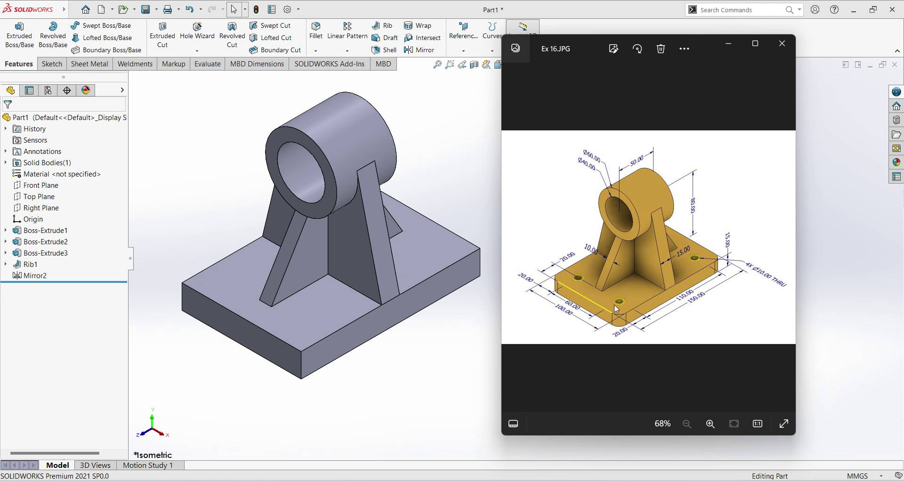
left_click(451, 356)
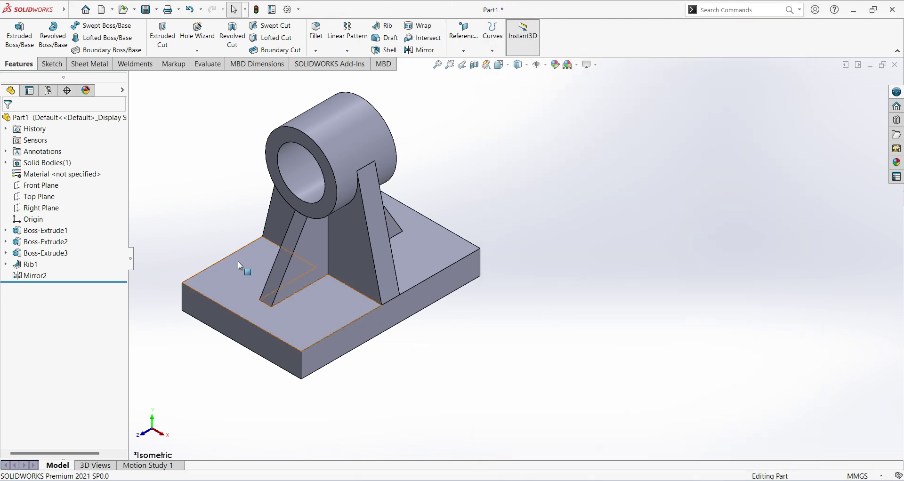
Fillet the four vertical corner edges of the base plate with a 10 mm radius
left_click(317, 37)
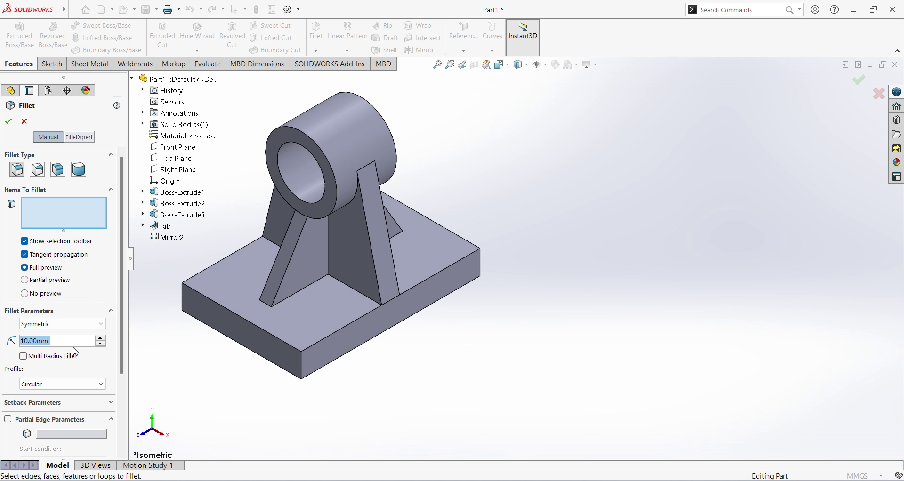
type("5")
key("Return")
left_click(346, 354)
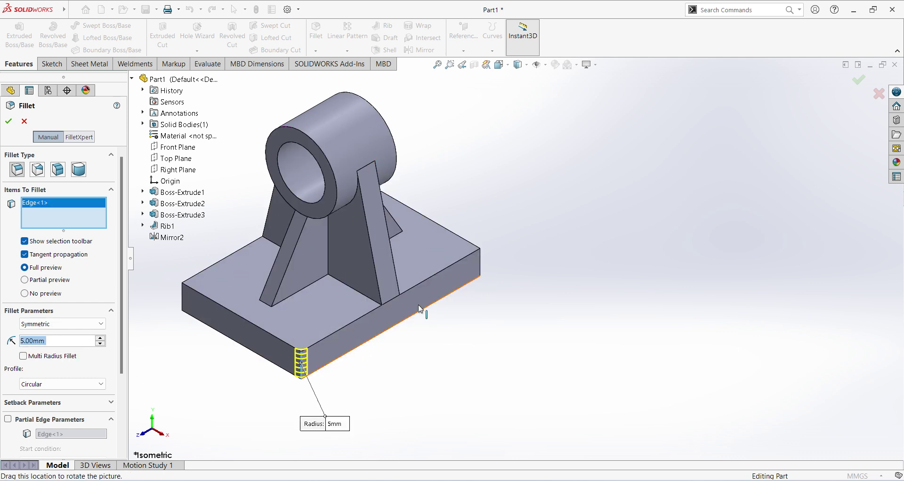
type("10")
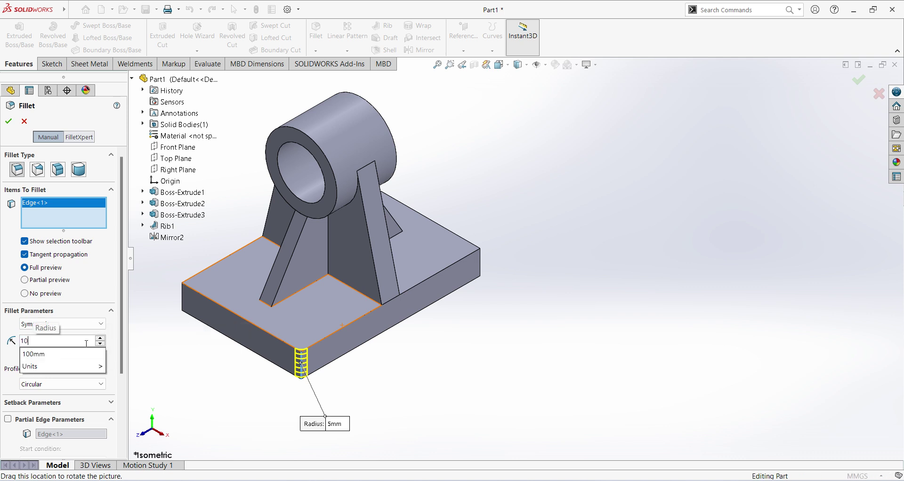
key("Return")
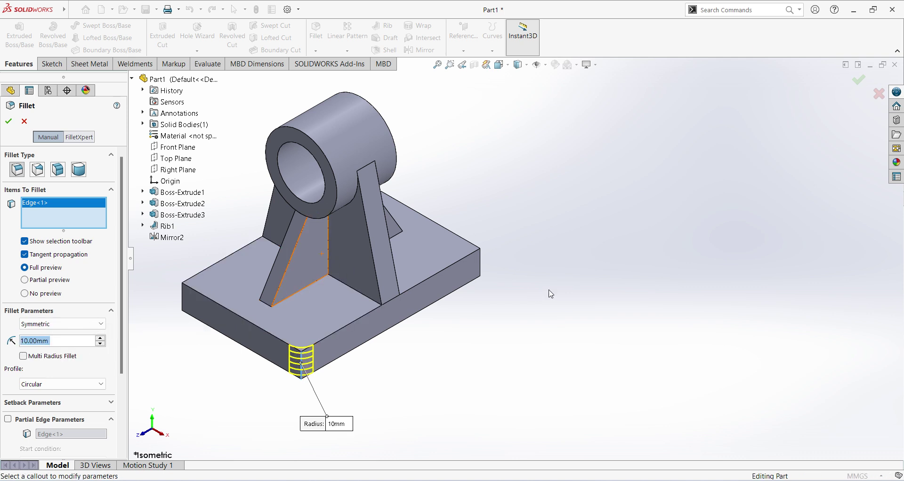
left_click(481, 264)
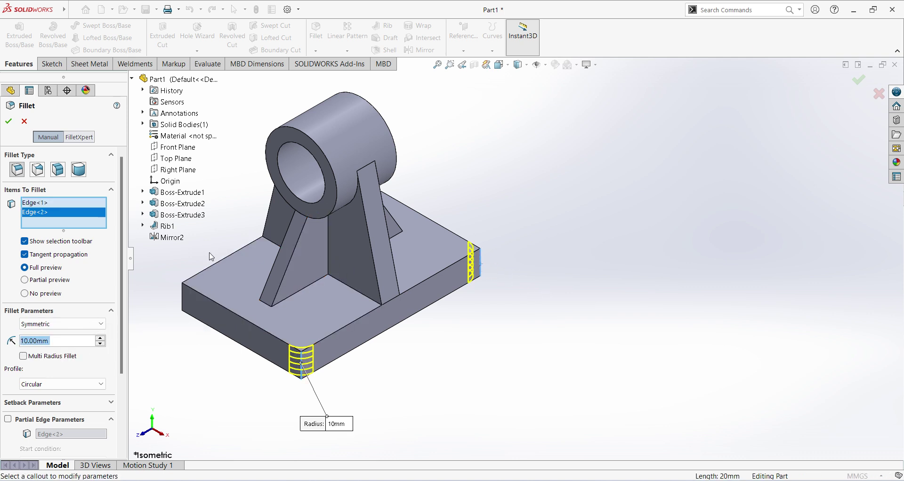
left_click(184, 300)
middle_click_drag(335, 383, 301, 274)
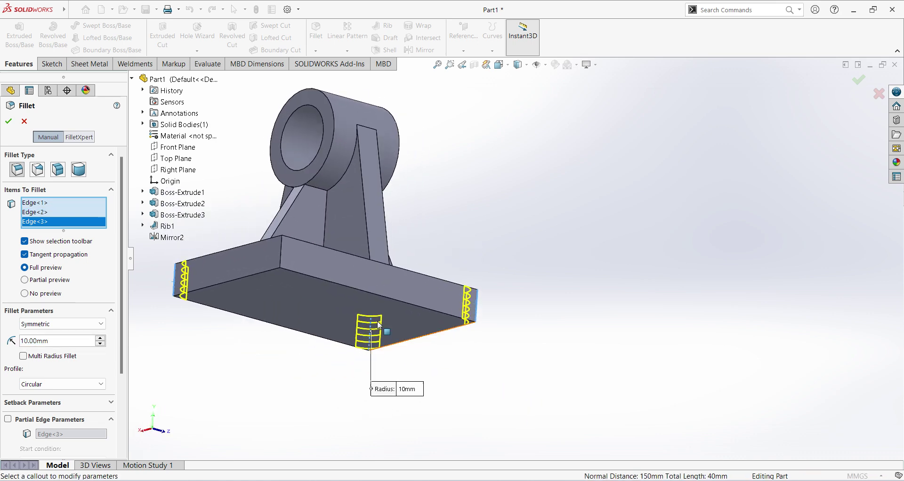
left_click(282, 273)
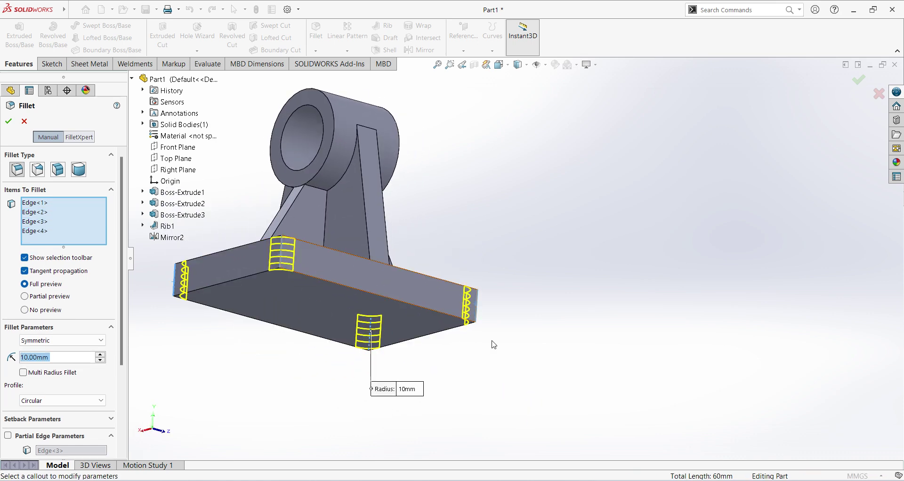
middle_click_drag(490, 343, 715, 298)
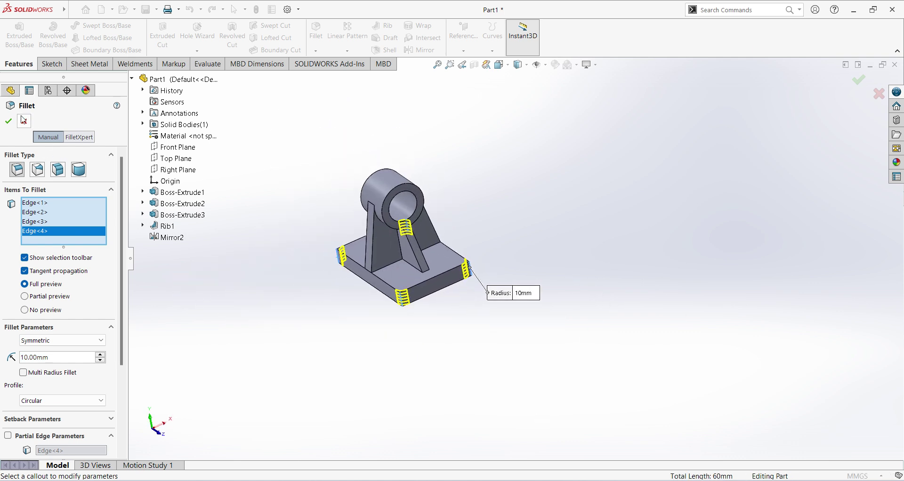
left_click(9, 121)
Start a Hole Wizard ISO drill-size hole with the Through All end condition and Ø10.0 size, consulting the Ex 16.JPG drawing in the image viewer
middle_click_drag(408, 401, 405, 433)
scroll(408, 297, "down", 3)
middle_click_drag(405, 290, 459, 343)
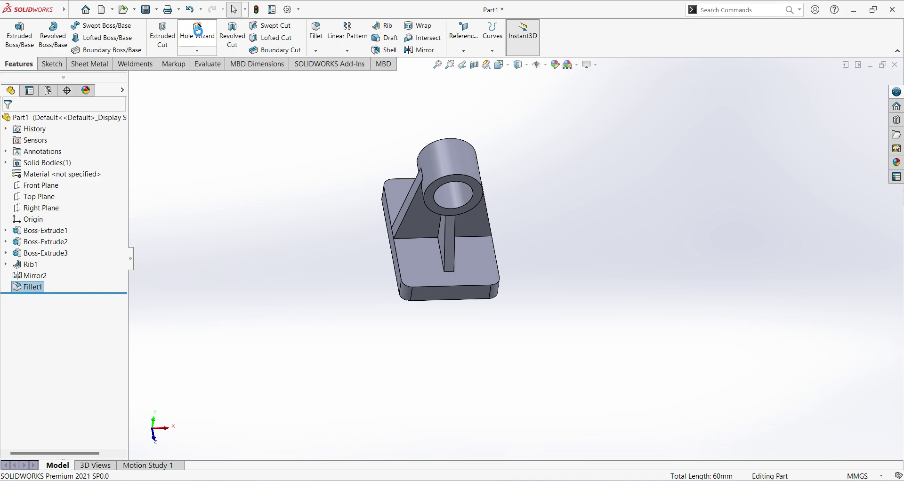
left_click(199, 35)
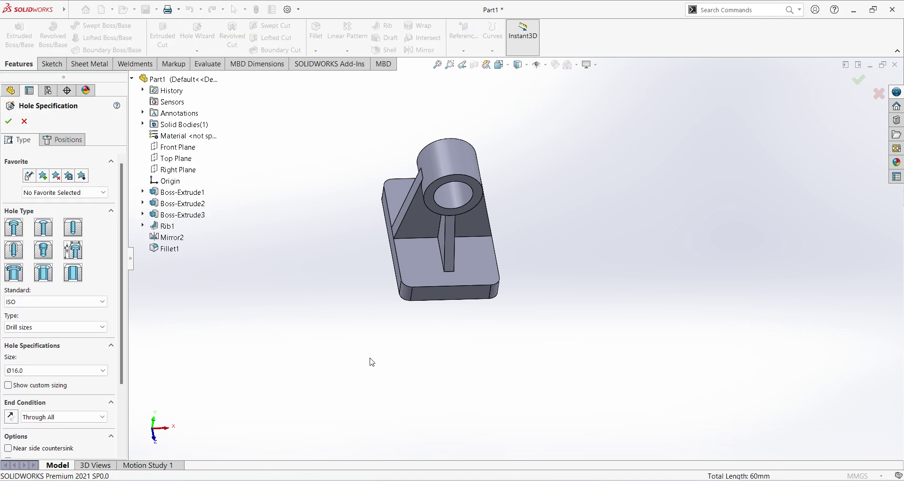
key("alt+Tab")
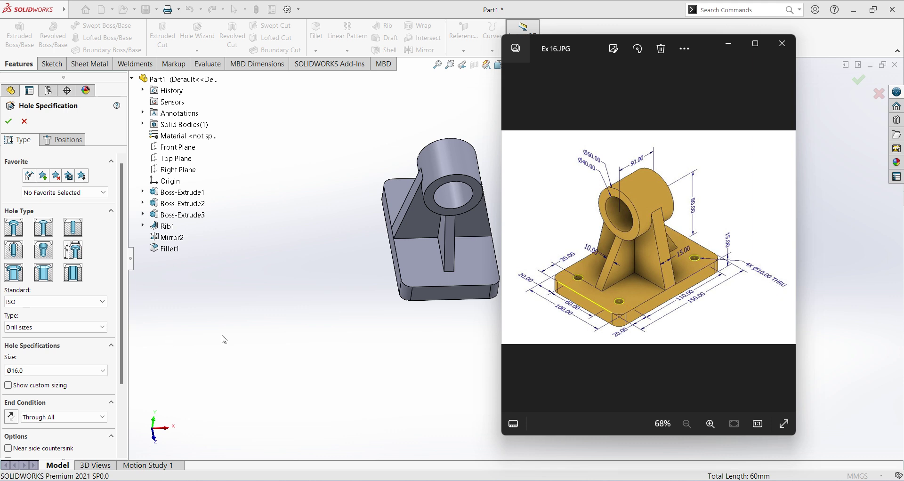
left_click(254, 336)
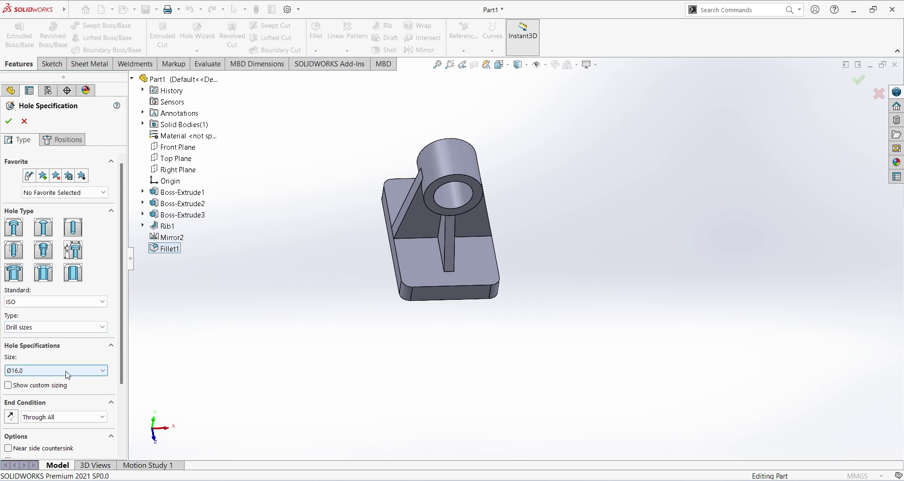
left_click(98, 372)
scroll(69, 441, "up", 5)
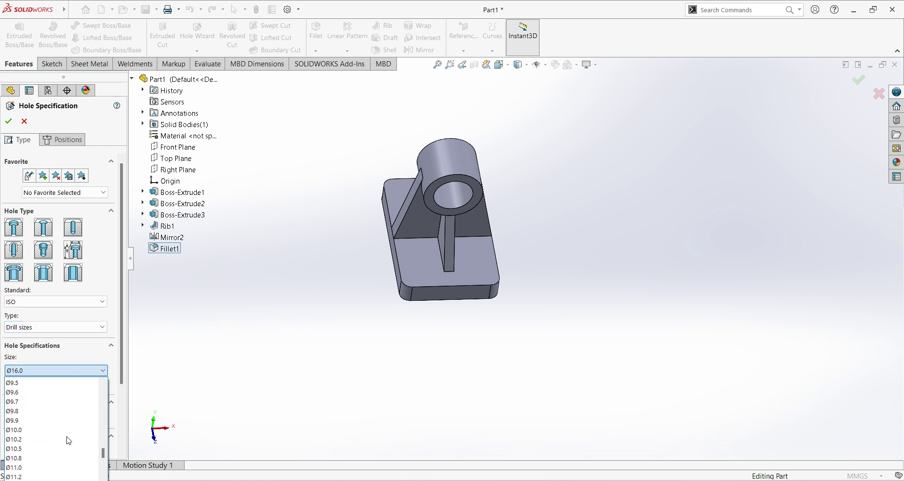
left_click(30, 439)
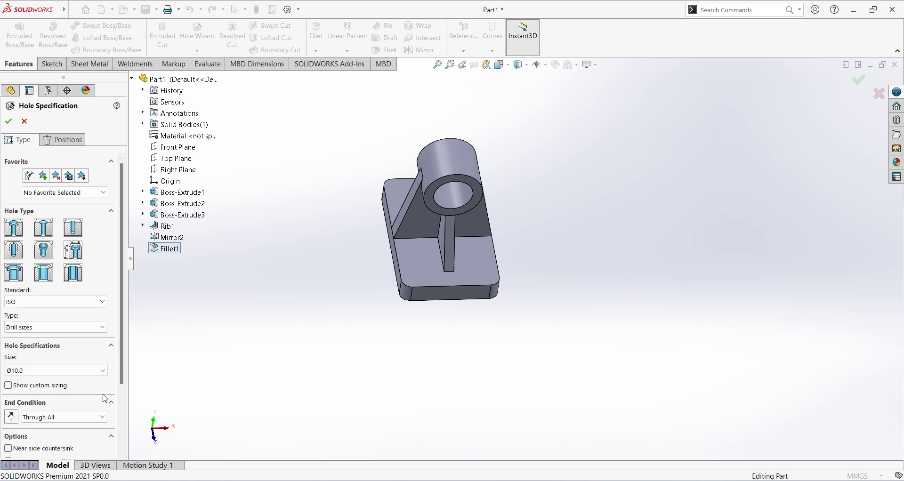
scroll(108, 403, "down", 3)
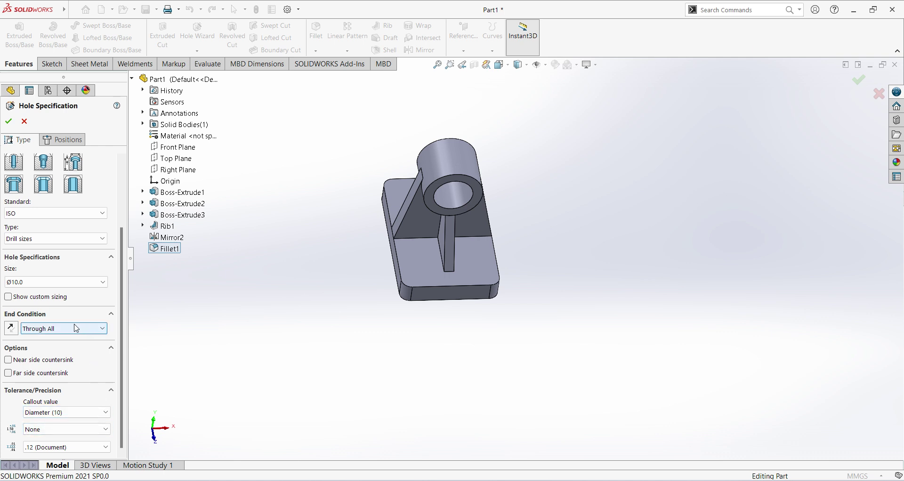
Place the hole's centre point on the base plate's top face behind the web, near the rear left corner
scroll(80, 368, "up", 5)
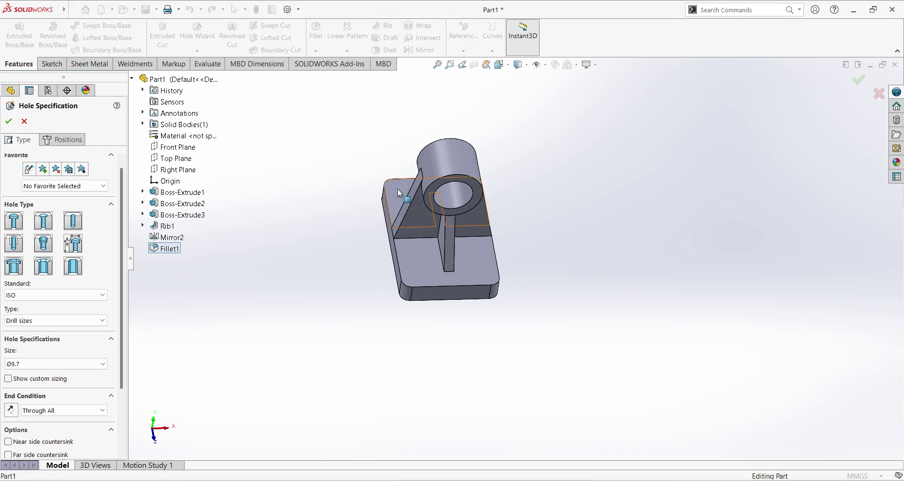
left_click(63, 139)
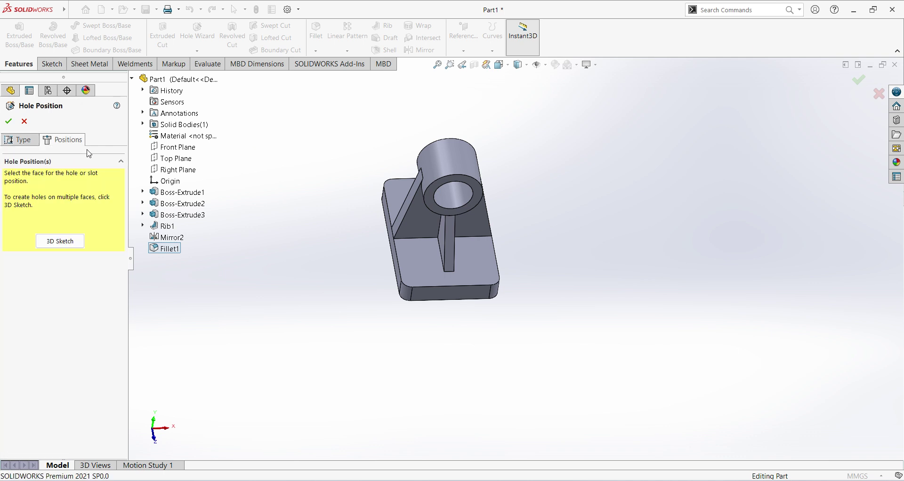
left_click(394, 198)
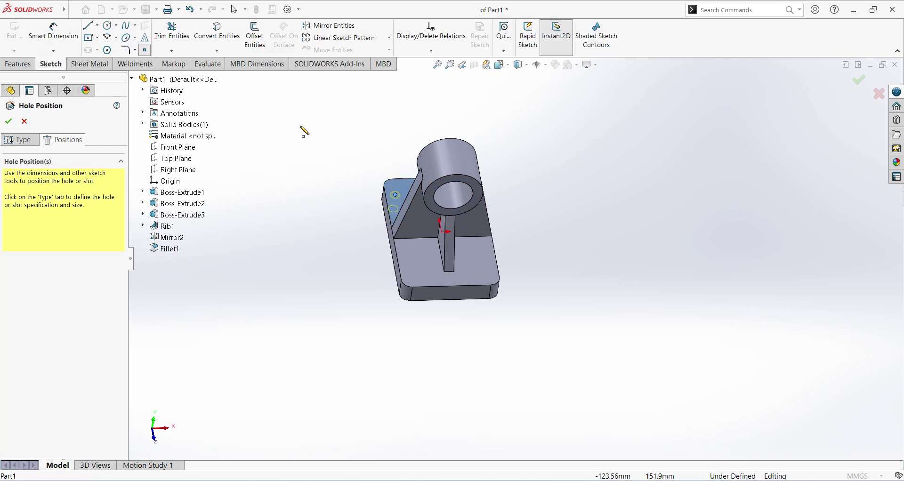
In top view, dimension the hole centre 20 mm from the plate's rear edge, checking the spacing in the Ex 16.JPG drawing in the image viewer
left_click(508, 72)
left_click(550, 120)
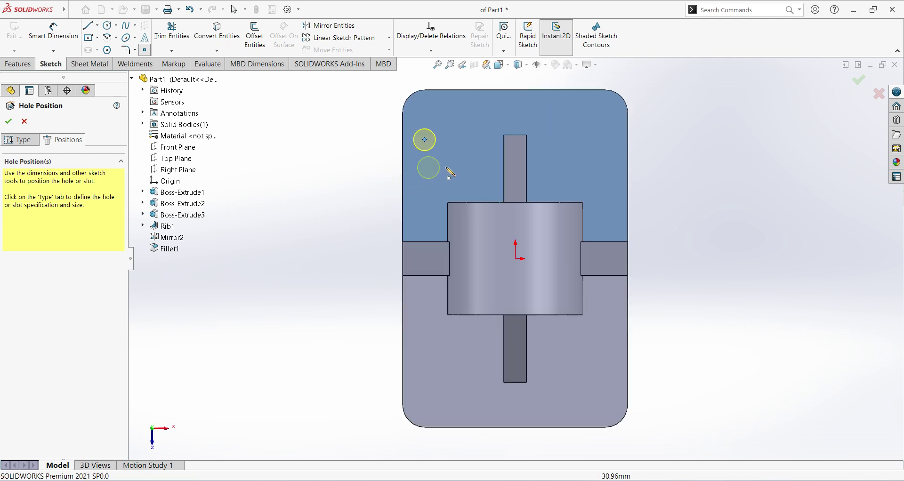
left_click(53, 31)
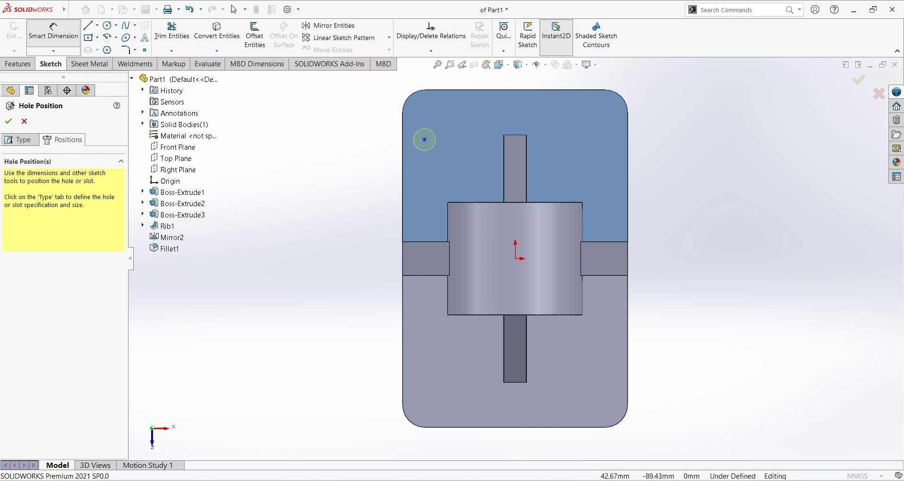
mouse_move(609, 480)
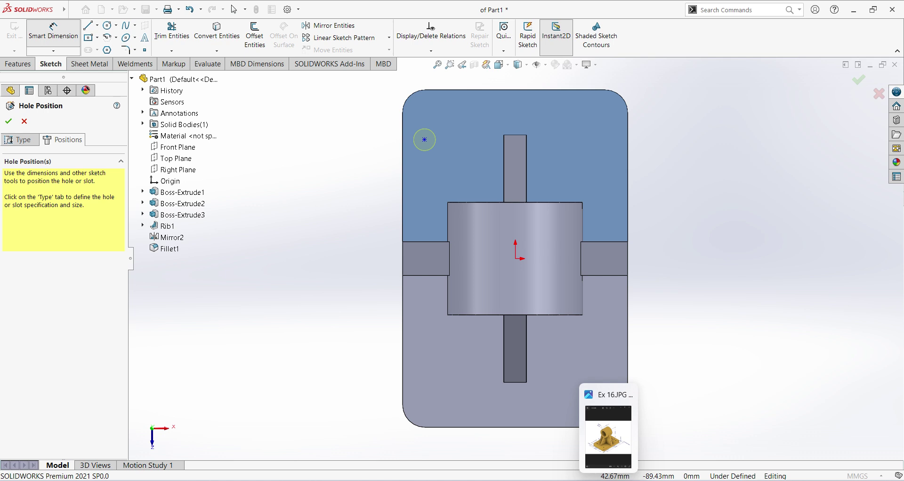
left_click(608, 437)
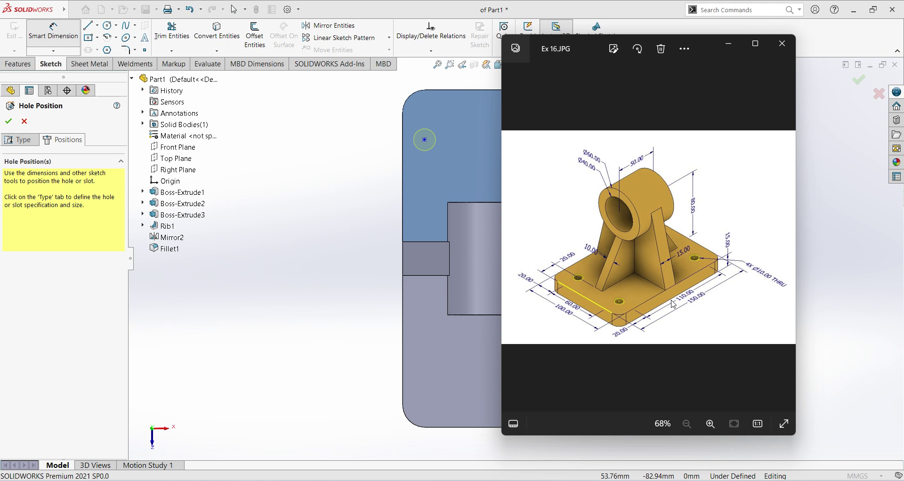
key("alt+Tab")
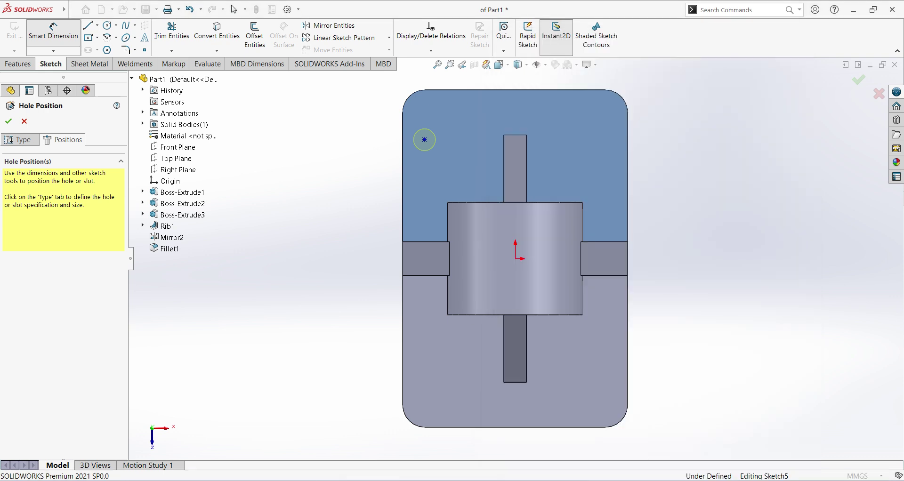
left_click(467, 91)
left_click(424, 139)
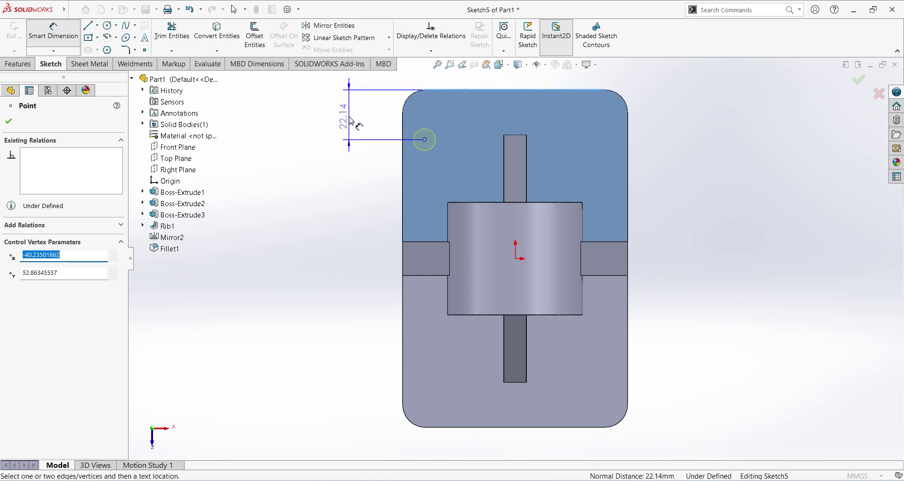
left_click(351, 122)
key("Escape")
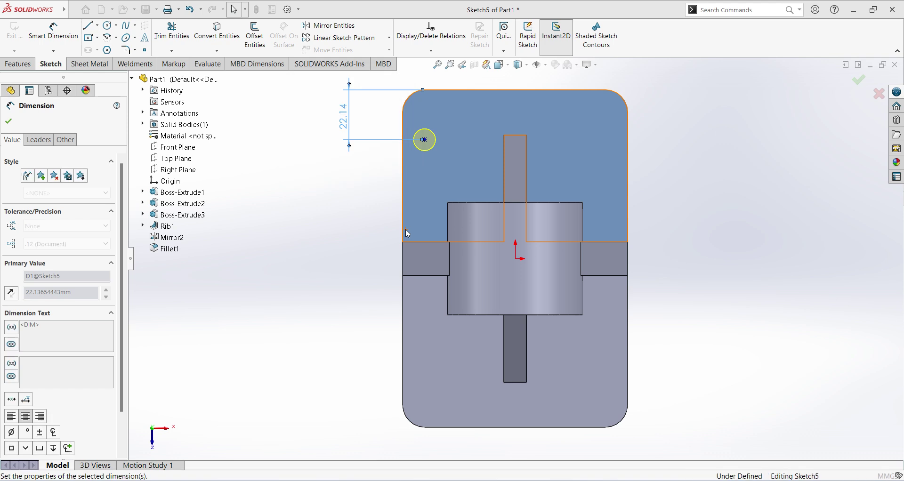
Dimension the hole centre 20 mm from the plate's left edge and finish the hole
left_click(403, 175)
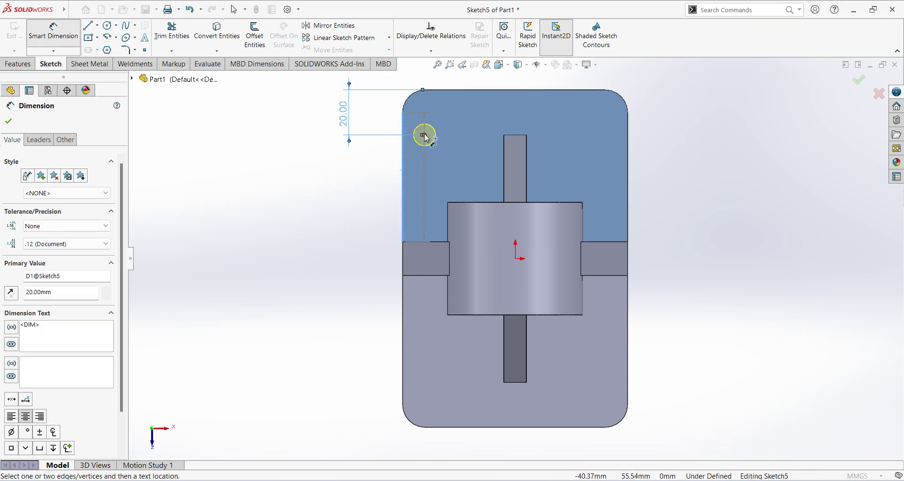
left_click(424, 135)
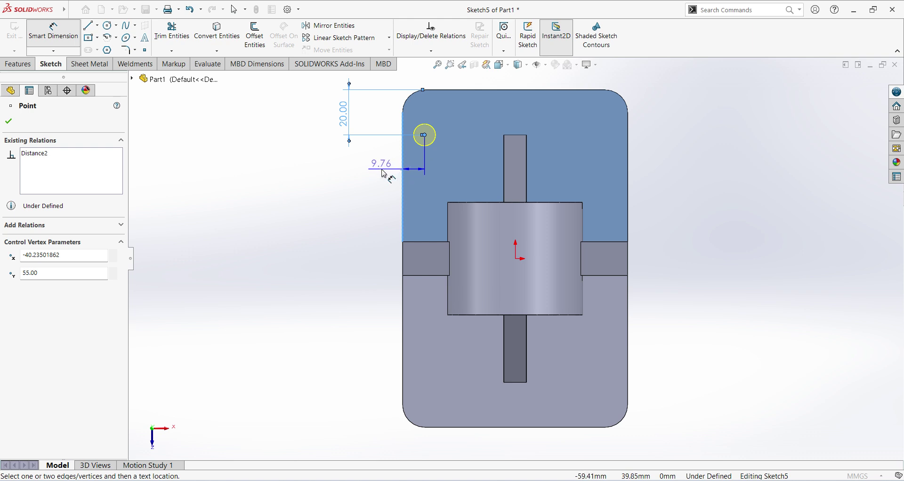
left_click(384, 174)
type("20")
key("Return")
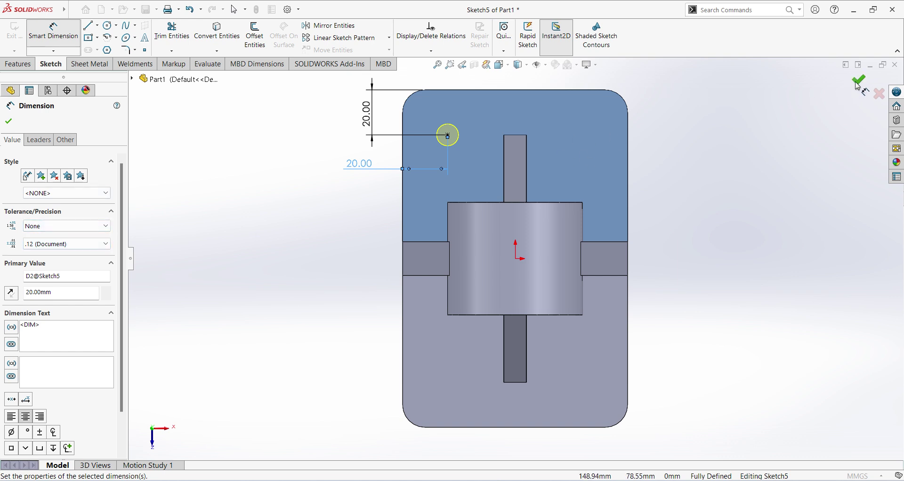
left_click(9, 122)
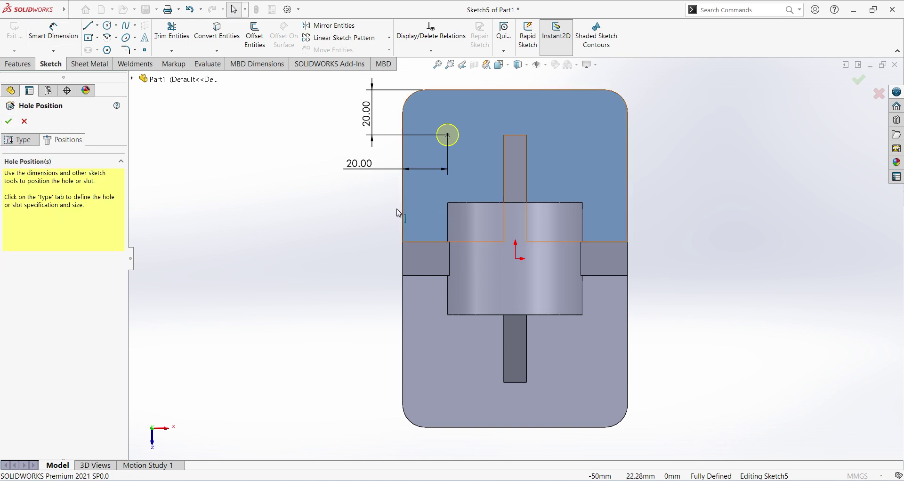
left_click(8, 122)
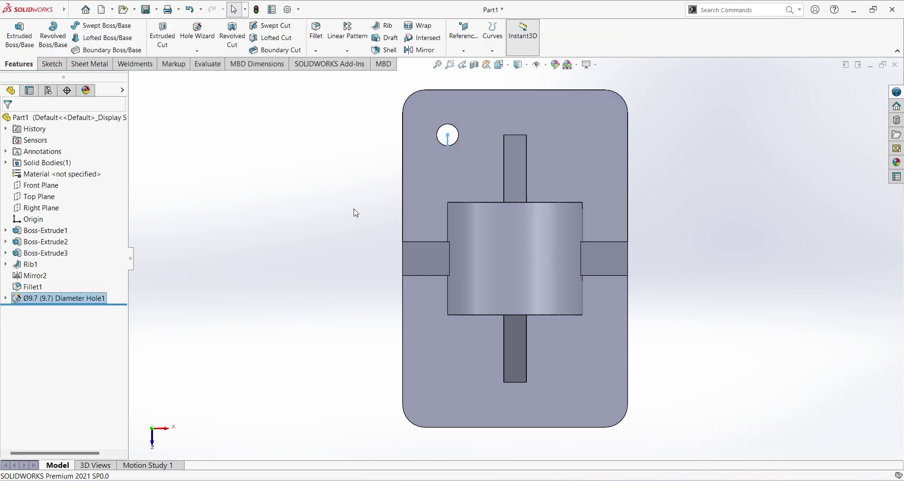
Mirror the plate hole about the Right Plane
middle_click_drag(355, 210, 333, 168)
middle_click_drag(431, 202, 649, 294)
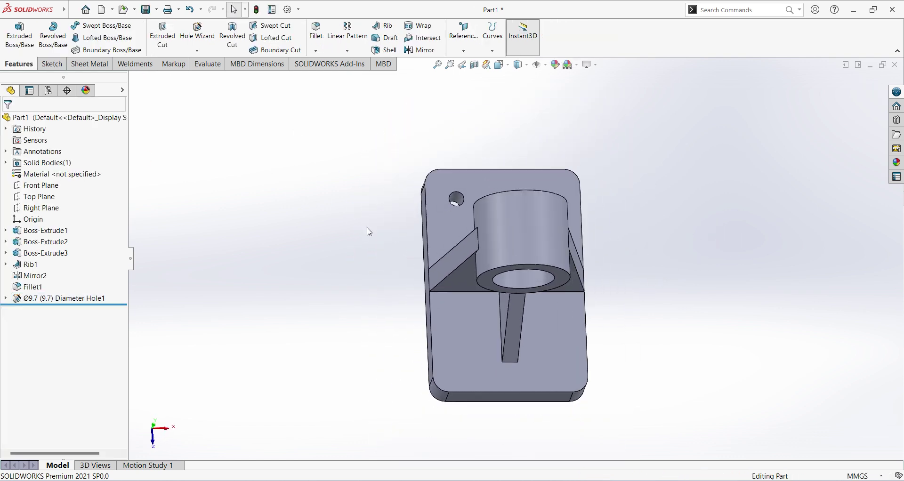
left_click(77, 299)
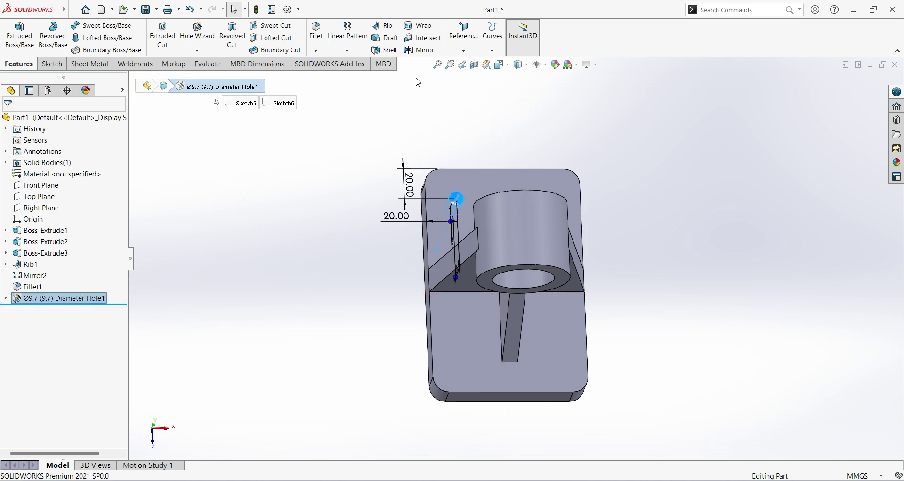
left_click(424, 50)
left_click(132, 79)
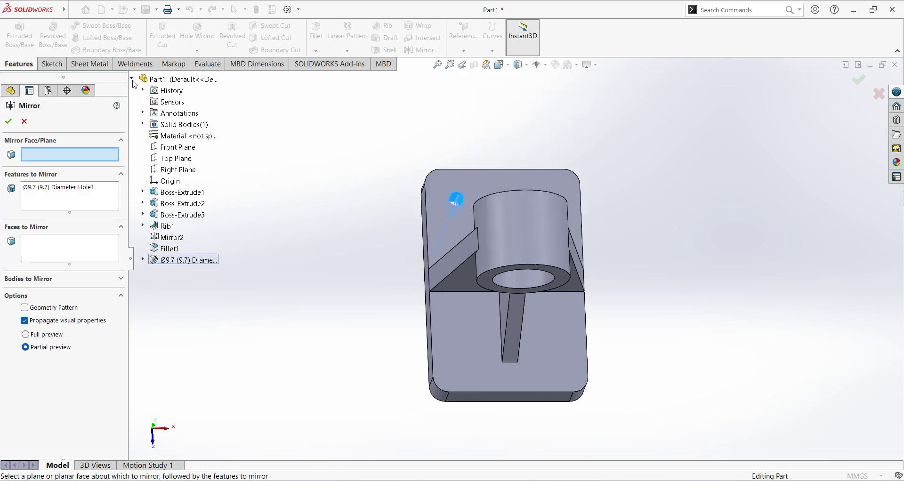
left_click(181, 172)
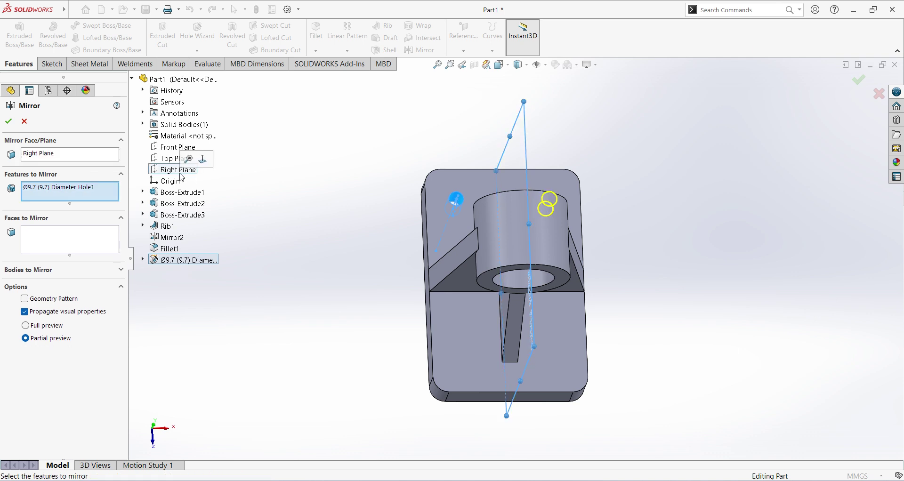
left_click(9, 121)
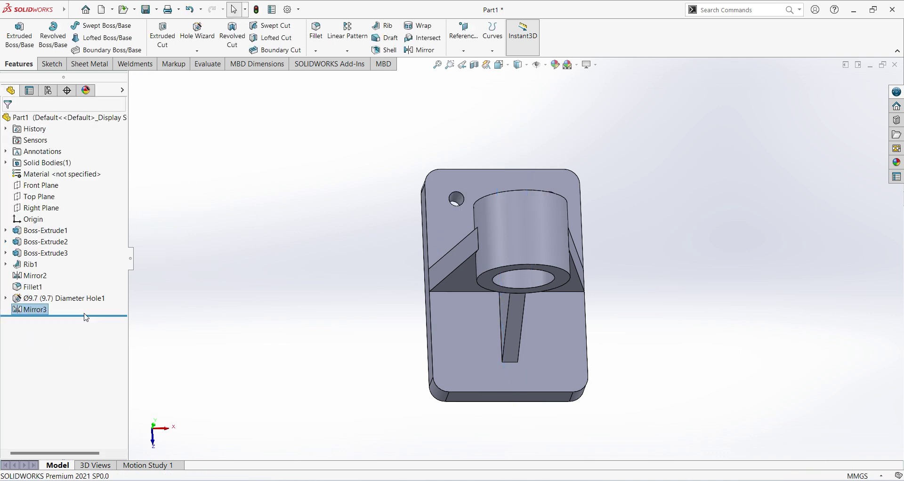
Mirror the hole and its mirrored copy about the Front Plane to the front half of the plate
left_click(91, 300, "ctrl")
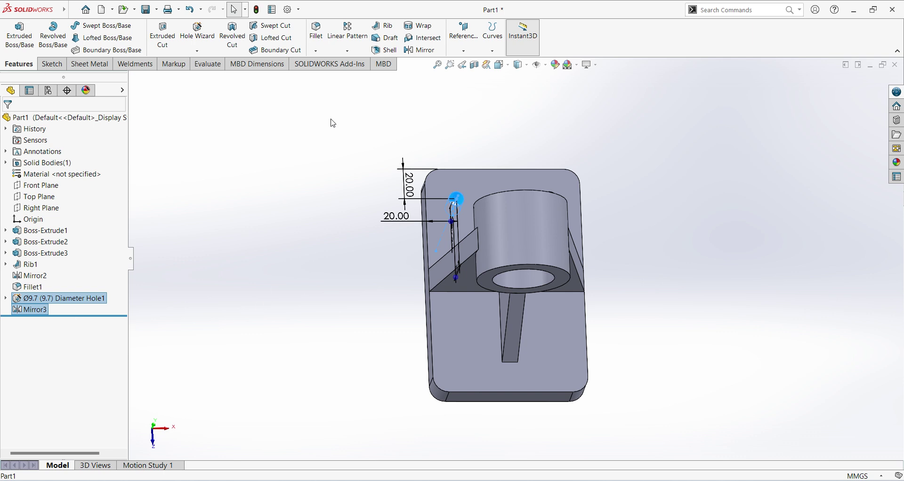
left_click(419, 50)
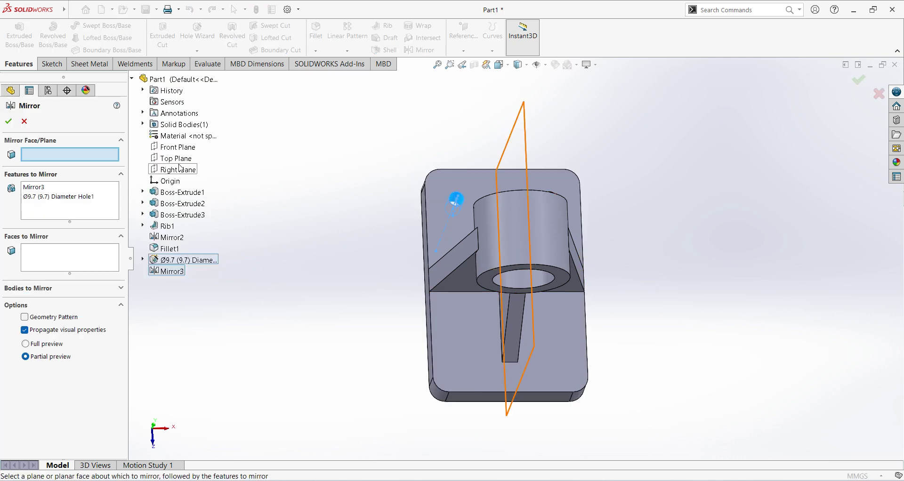
left_click(177, 147)
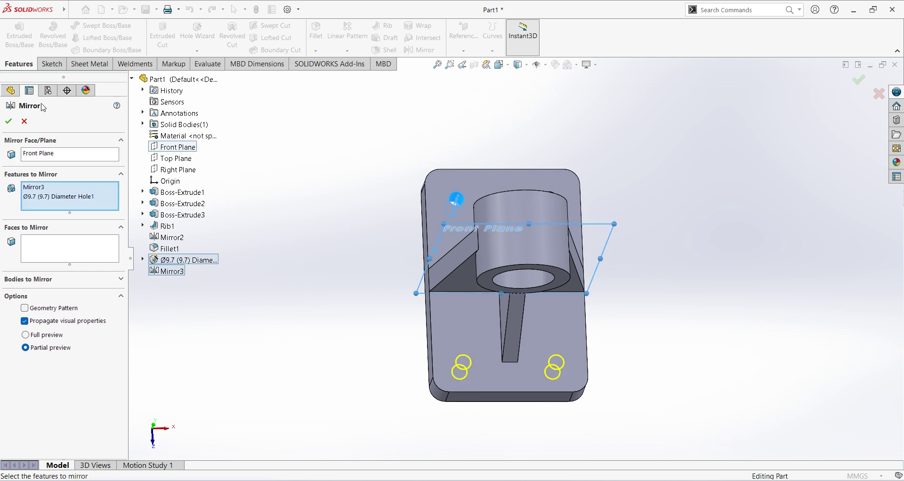
left_click(9, 121)
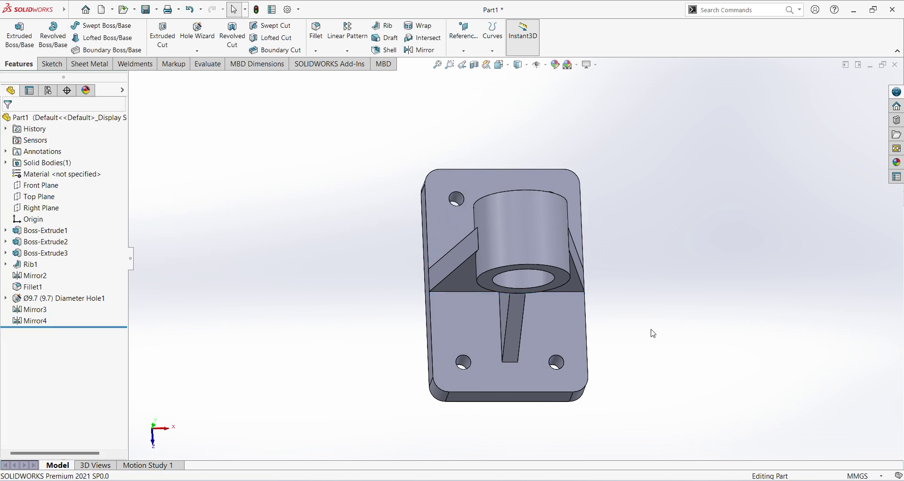
Show the bracket in isometric view and compare the finished model with the Ex 16.JPG reference drawing in the image viewer
middle_click_drag(653, 333, 571, 187)
left_click(499, 65)
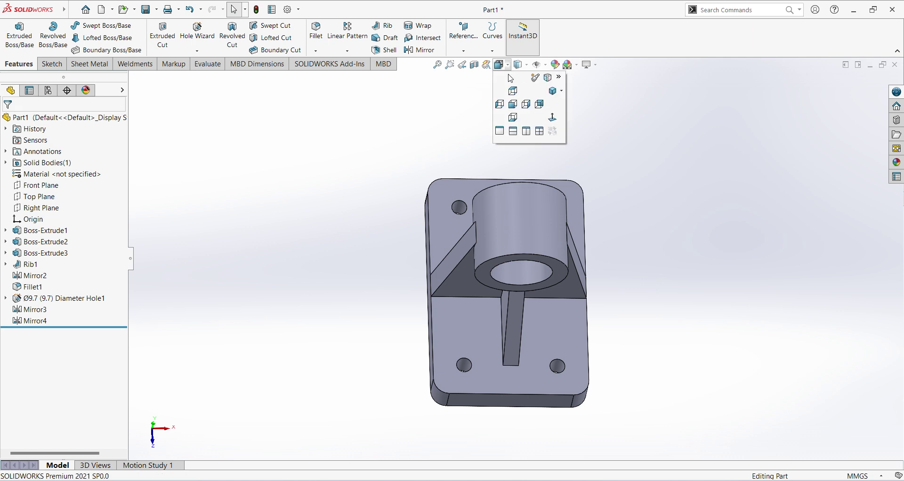
left_click(553, 92)
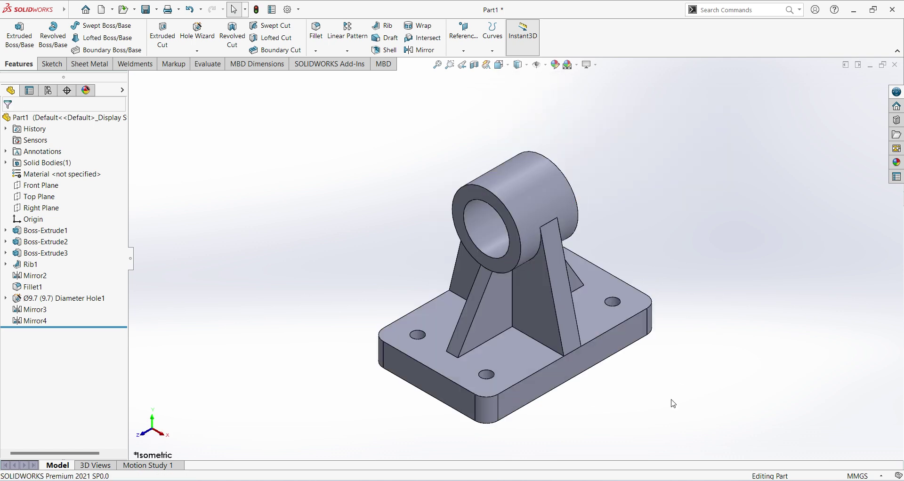
middle_click_drag(671, 405, 479, 361, "ctrl")
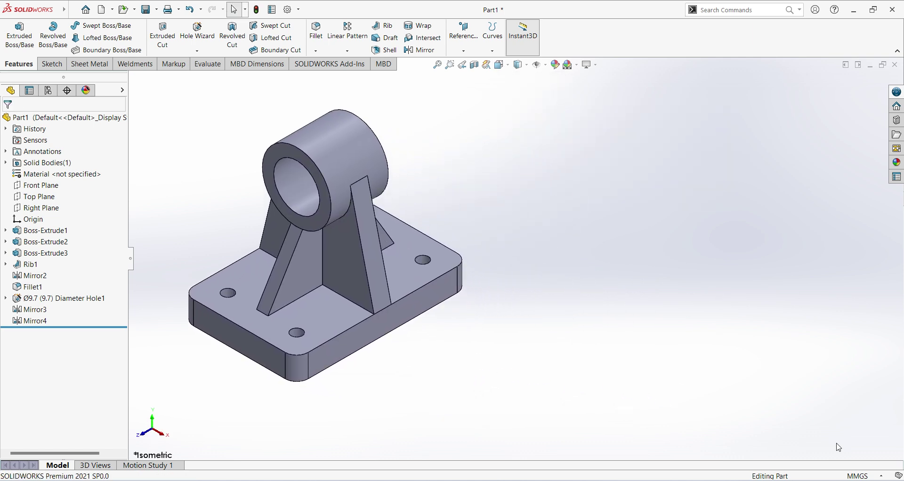
key("alt+Tab")
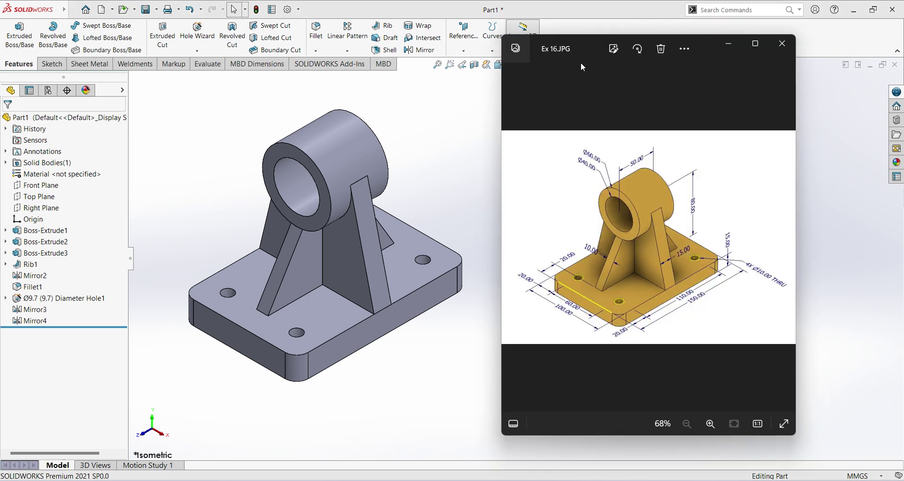
Return from the reference drawing to SOLIDWORKS and save the bracket part as Part2 in the Solid works folder
left_click_drag(590, 43, 596, 51)
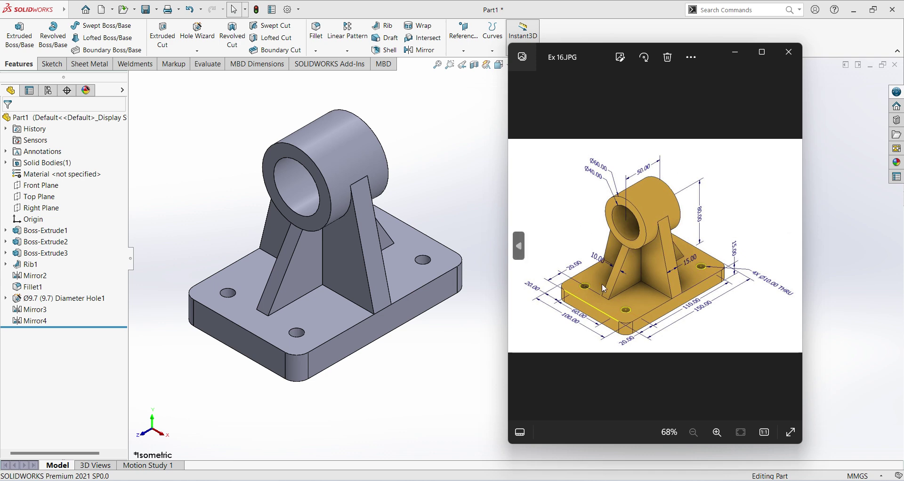
left_click(444, 376)
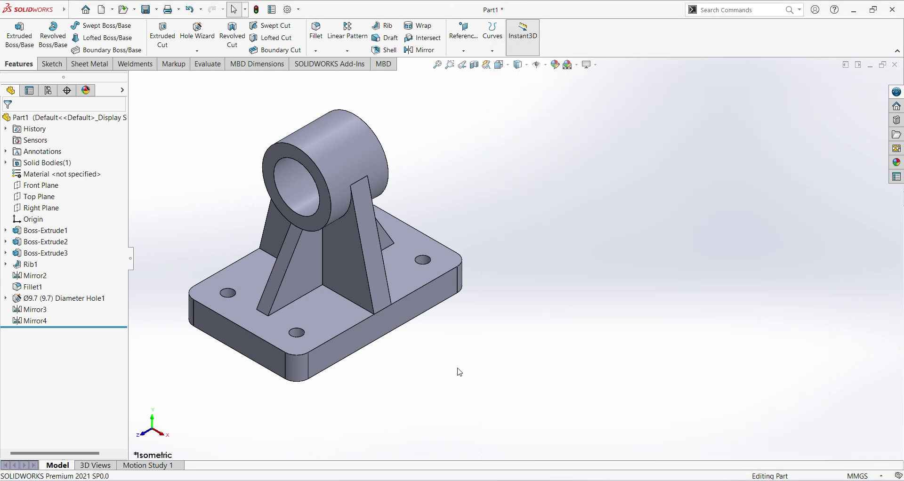
key("ctrl+s")
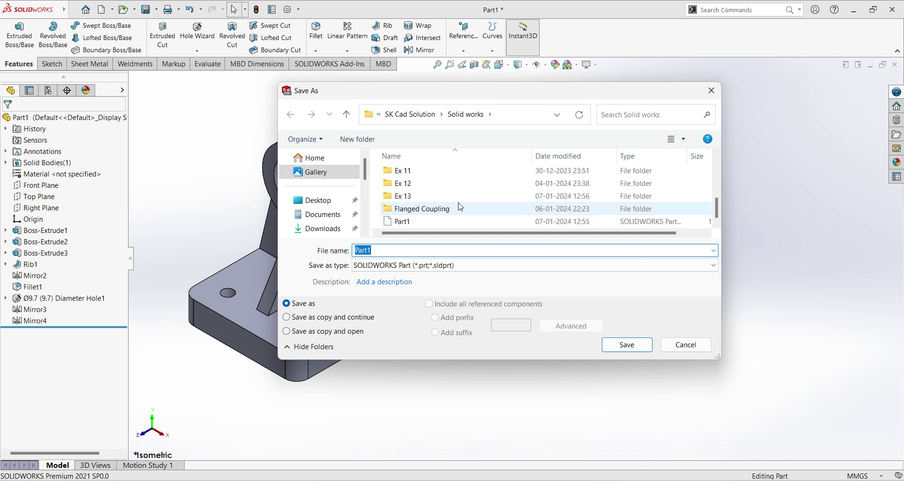
left_click(410, 249)
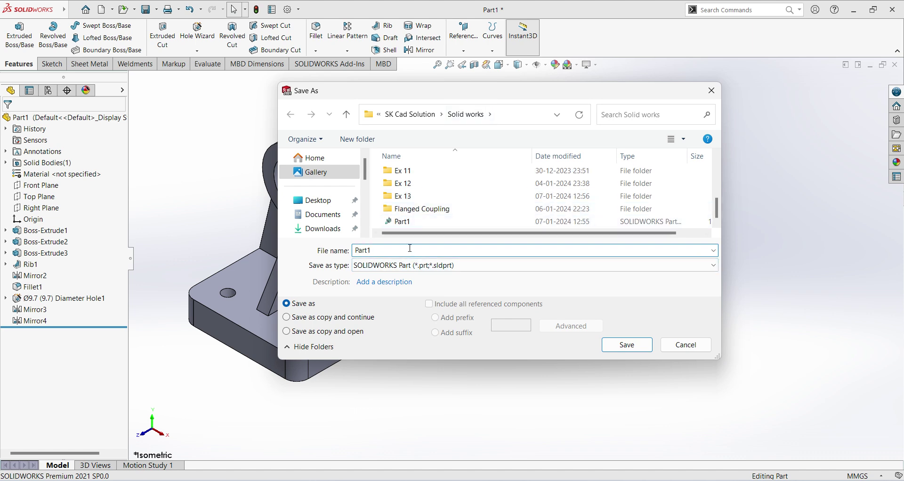
key("BackSpace")
type("\\")
key("BackSpace")
left_click(620, 346)
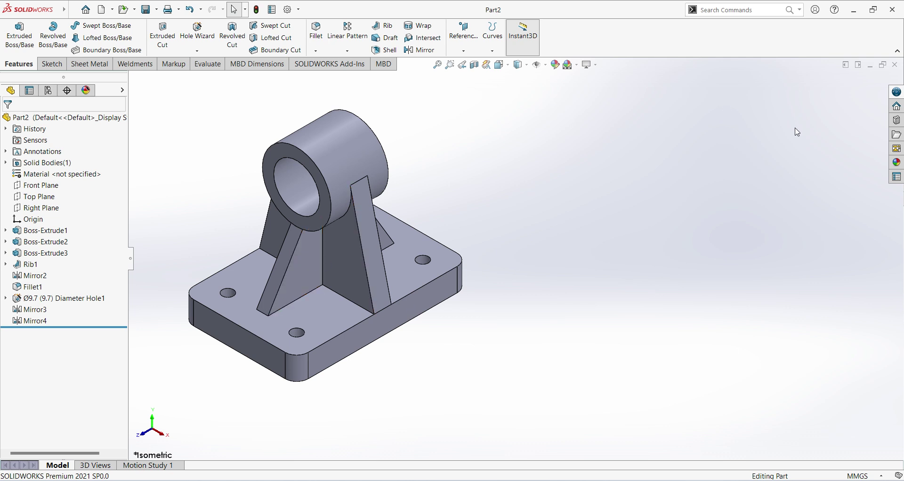
Apply the polished steel appearance from the Metal, Steel appearance library to the whole bracket
left_click(896, 163)
left_click(714, 94)
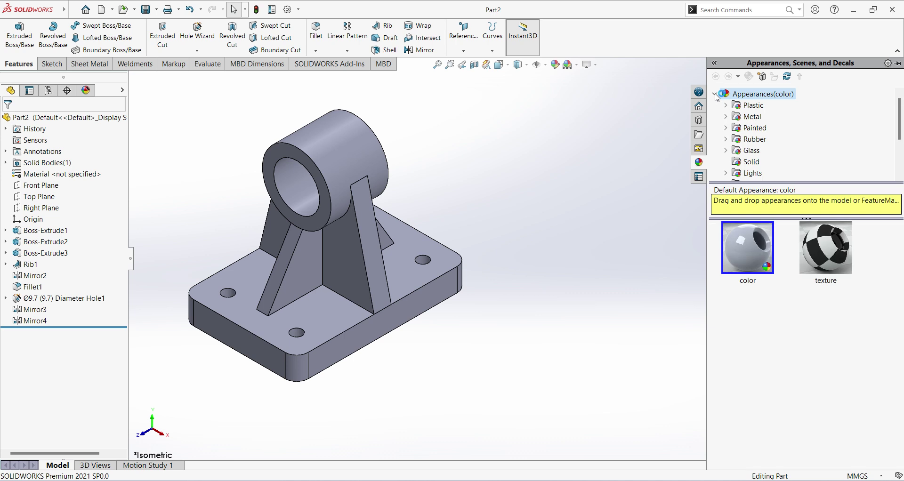
left_click(726, 117)
scroll(765, 141, "down", 2)
scroll(768, 144, "up", 1)
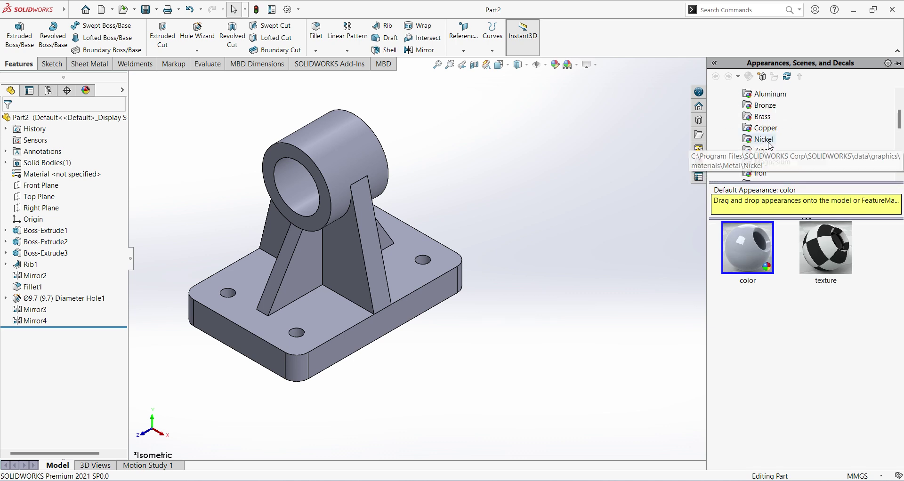
scroll(770, 141, "up", 3)
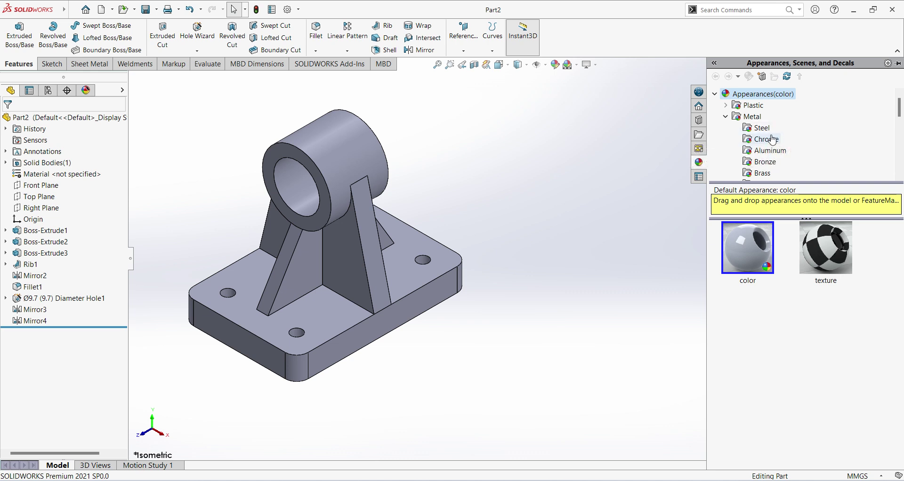
left_click(762, 128)
scroll(793, 293, "down", 4)
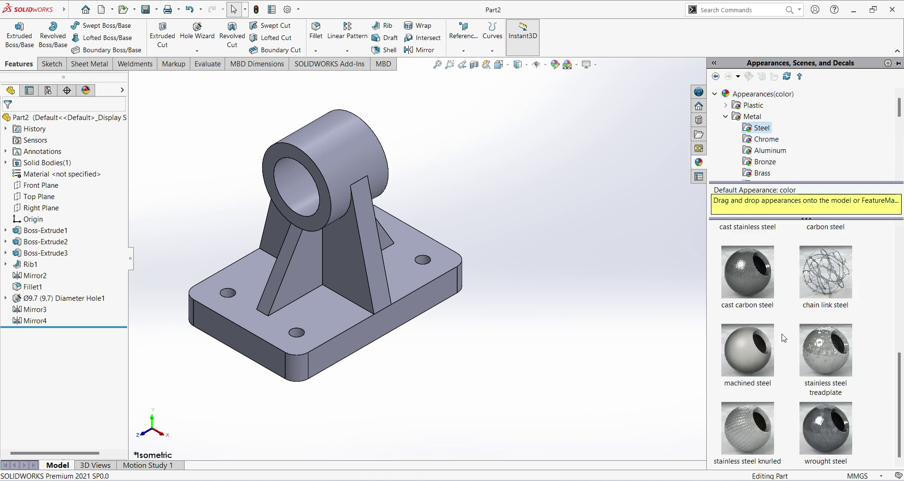
scroll(784, 339, "up", 5)
scroll(852, 353, "down", 4)
scroll(765, 340, "up", 5)
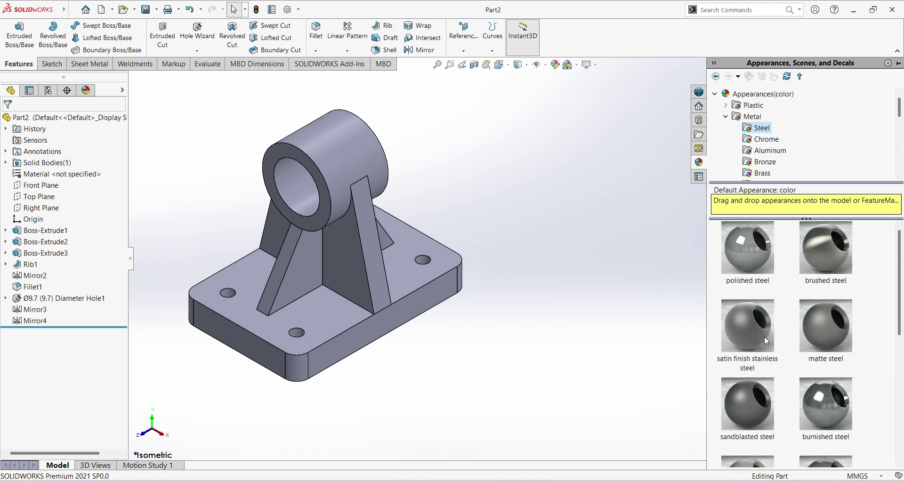
double_click(760, 261)
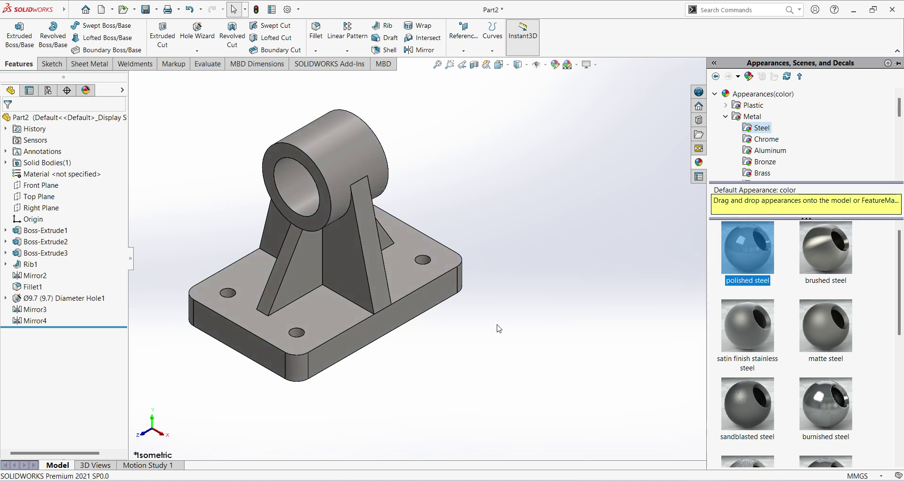
left_click(582, 332)
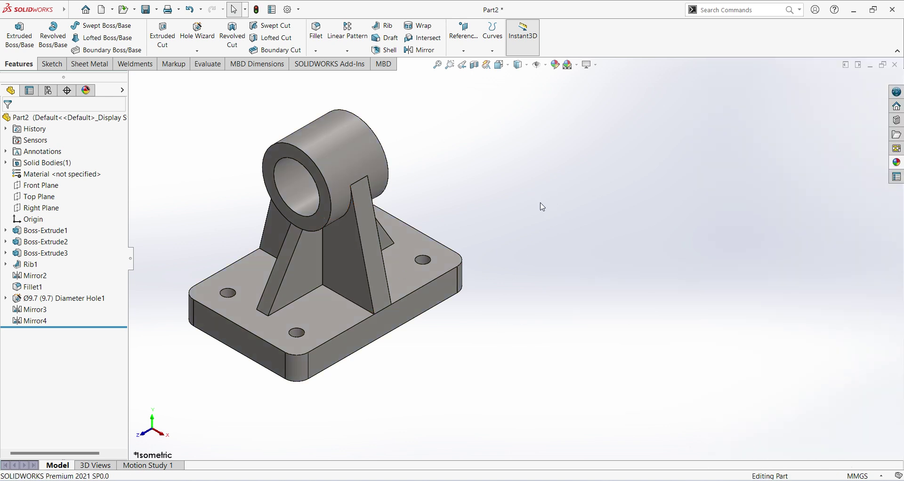